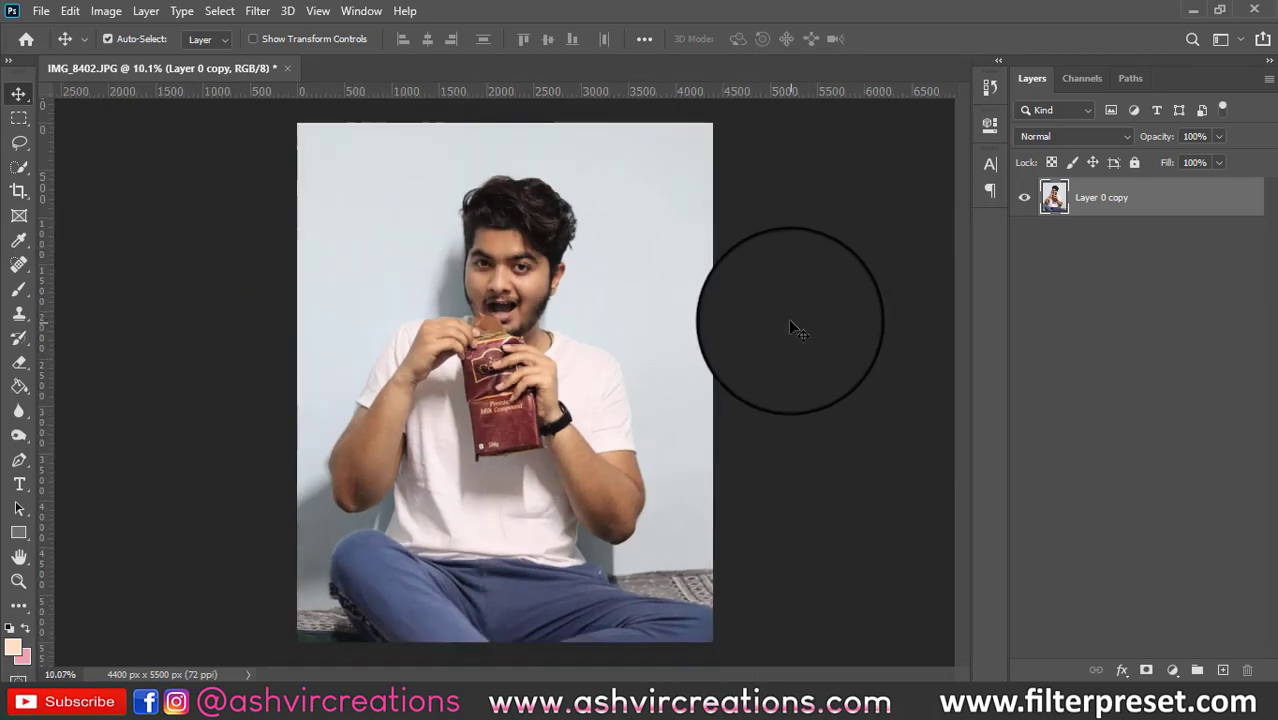
Duplicate the photo layer "Layer 0 copy"
{"action": "scroll", "coordinate": [770, 326], "scroll_direction": "up", "scroll_amount": 1}
{"action": "scroll", "coordinate": [771, 327], "scroll_direction": "down", "scroll_amount": 1}
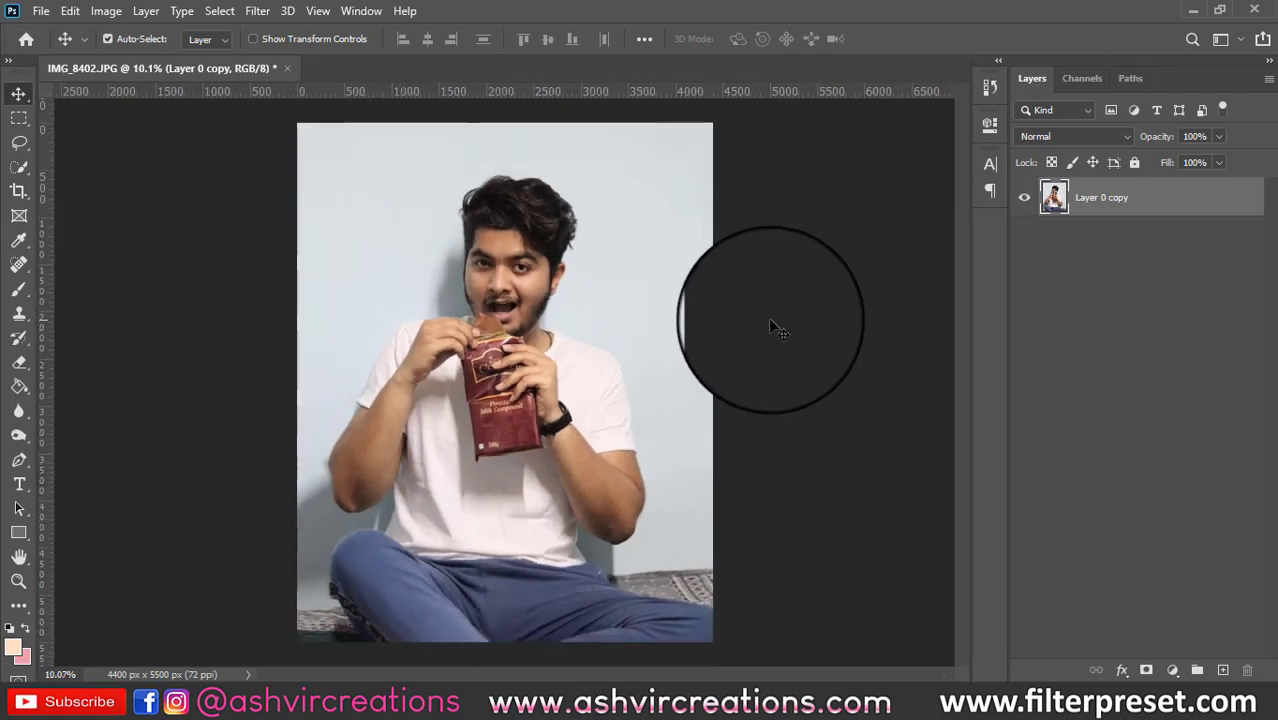
{"action": "right_click", "coordinate": [1191, 207]}
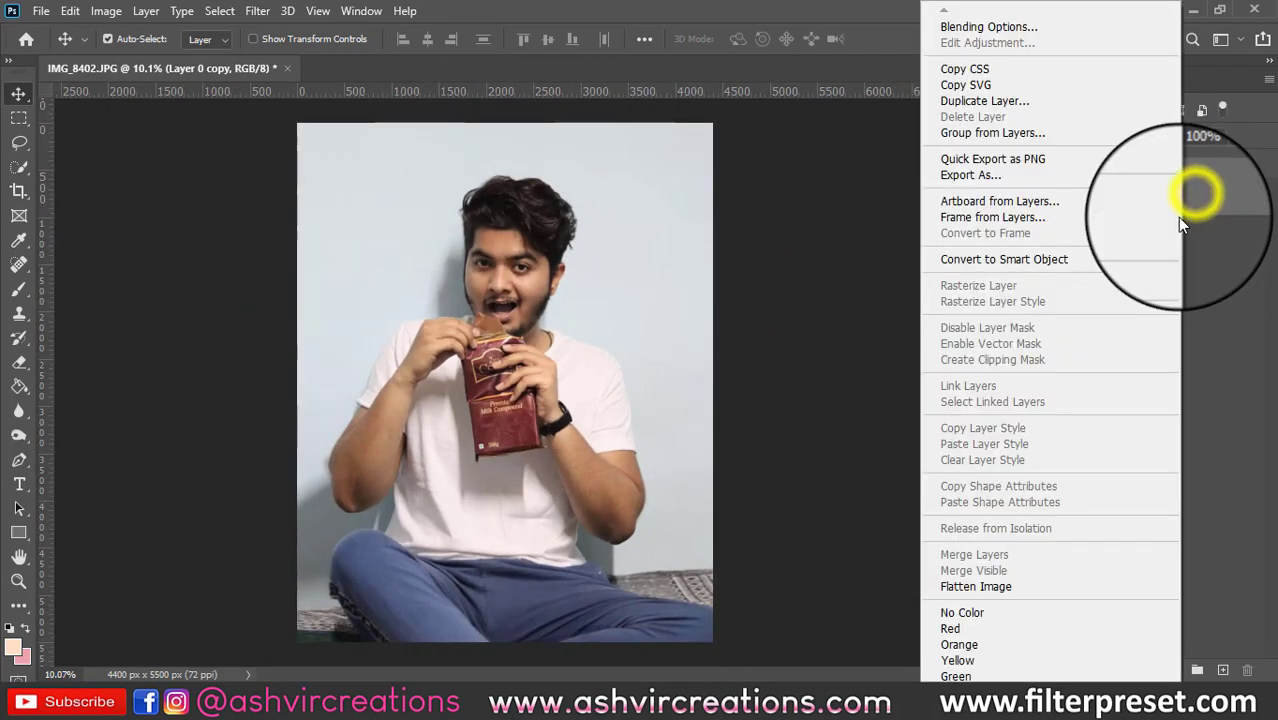
{"action": "left_click", "coordinate": [1036, 107]}
{"action": "left_click", "coordinate": [797, 187]}
{"action": "scroll", "coordinate": [528, 390], "scroll_direction": "up", "scroll_amount": 2}
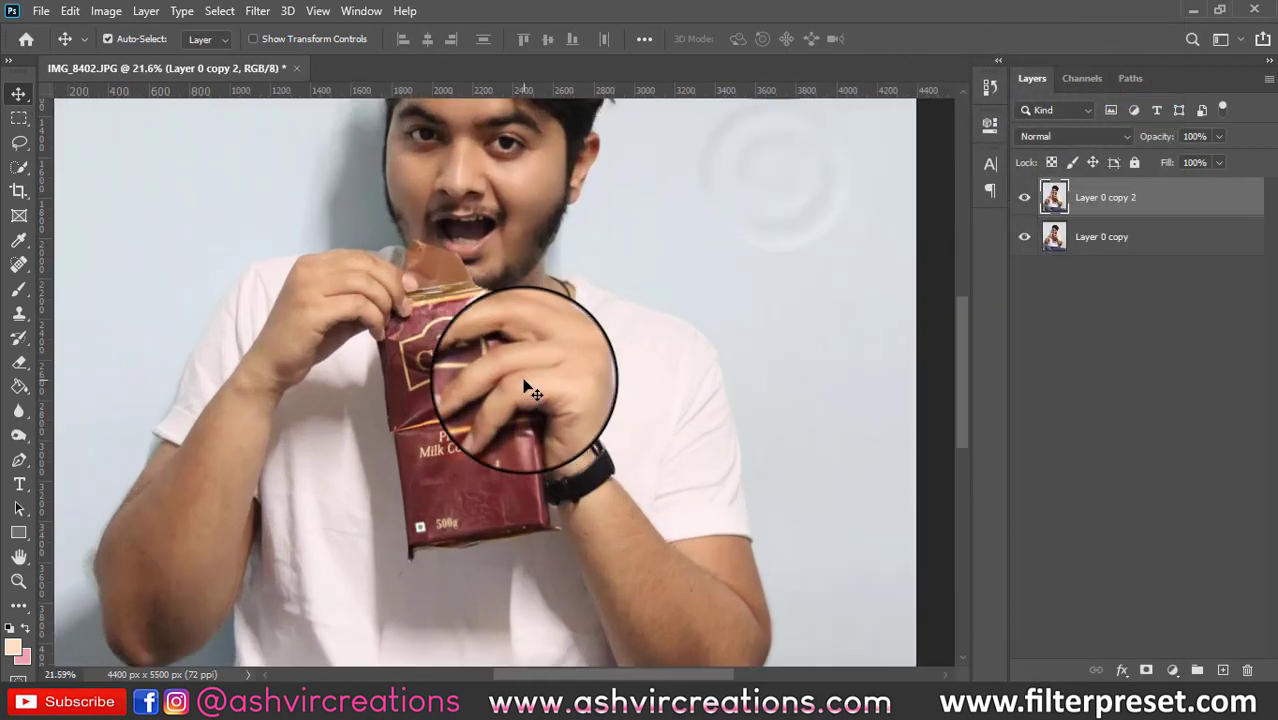
Open the image "95+56+ copy" from the Desktop and bring its chocolate pieces into the photo document
{"action": "scroll", "coordinate": [528, 390], "scroll_direction": "down", "scroll_amount": 3}
{"action": "left_click", "coordinate": [38, 11]}
{"action": "left_click", "coordinate": [50, 58]}
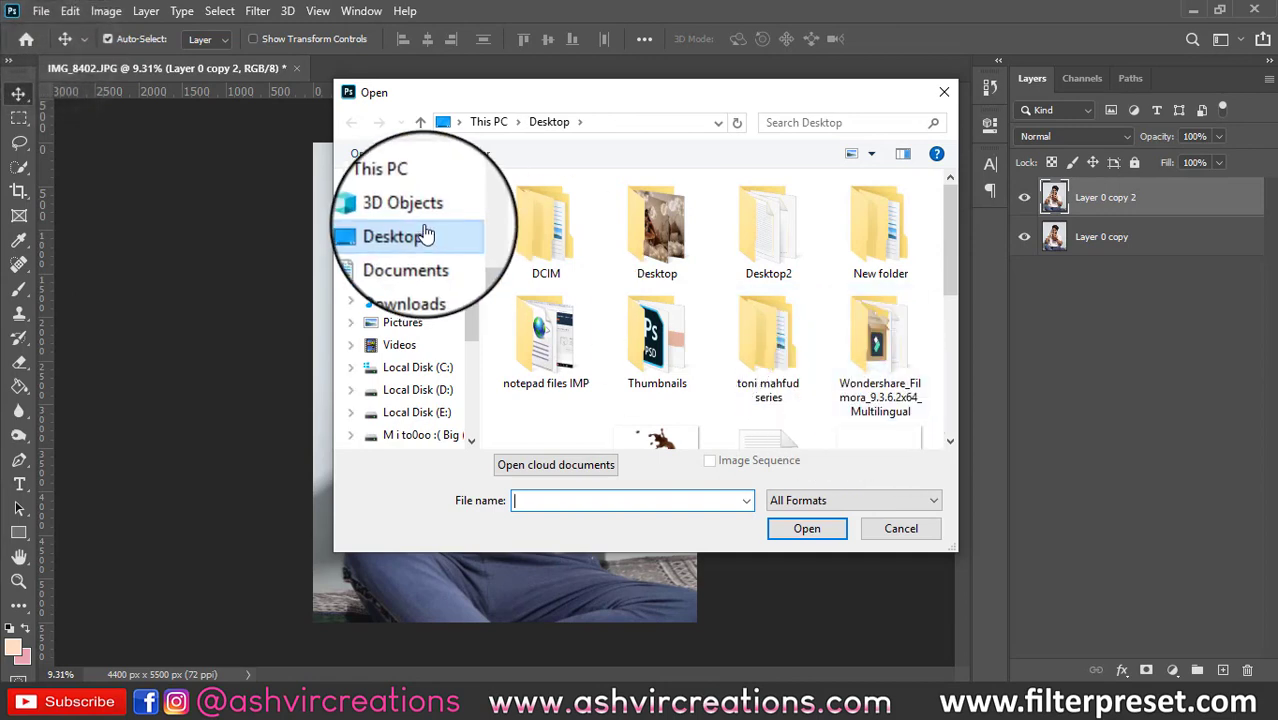
{"action": "scroll", "coordinate": [860, 395], "scroll_direction": "down", "scroll_amount": 5}
{"action": "scroll", "coordinate": [843, 390], "scroll_direction": "up", "scroll_amount": 1}
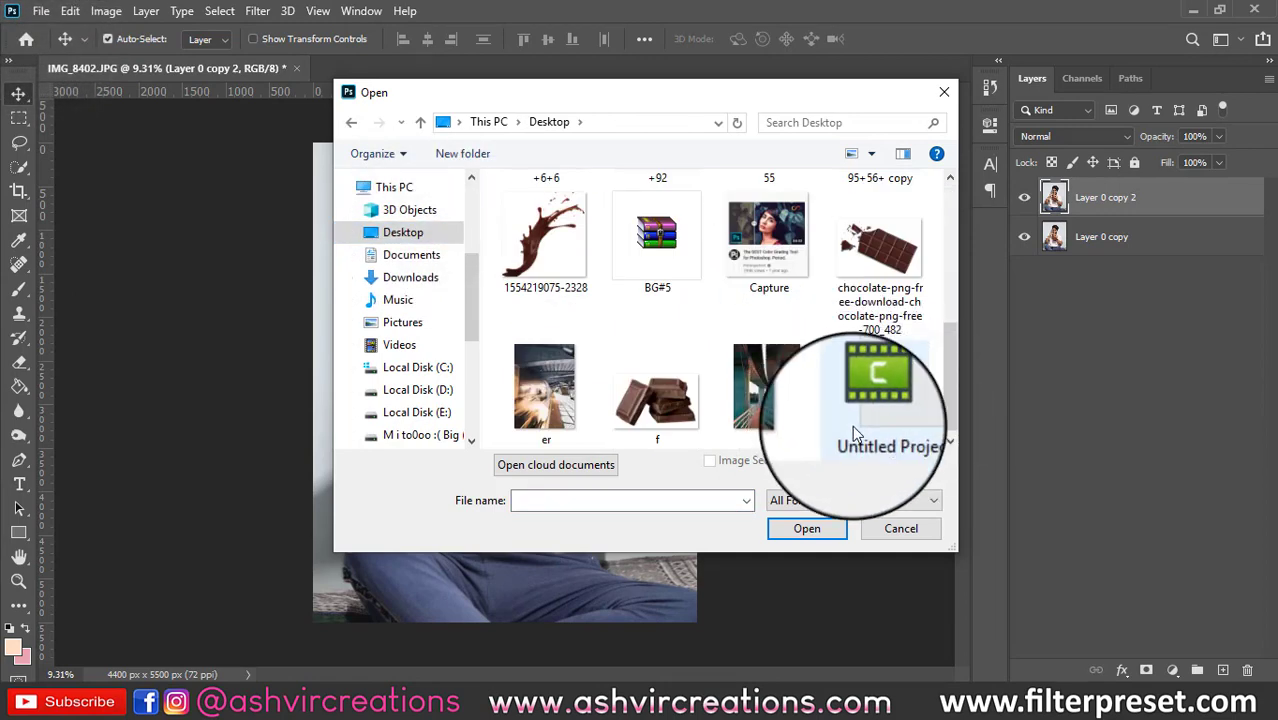
{"action": "left_click_drag", "start_coordinate": [951, 546], "coordinate": [1045, 621]}
{"action": "double_click", "coordinate": [660, 332]}
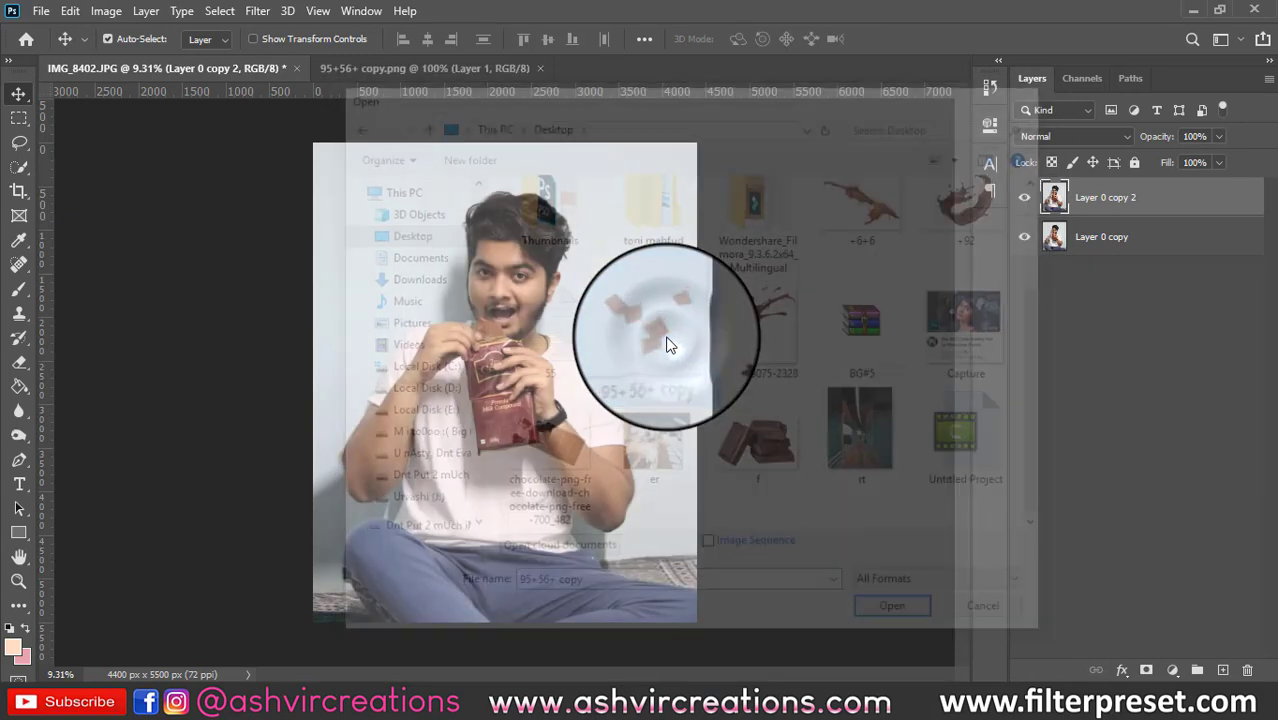
{"action": "left_click_drag", "start_coordinate": [643, 315], "coordinate": [508, 318]}
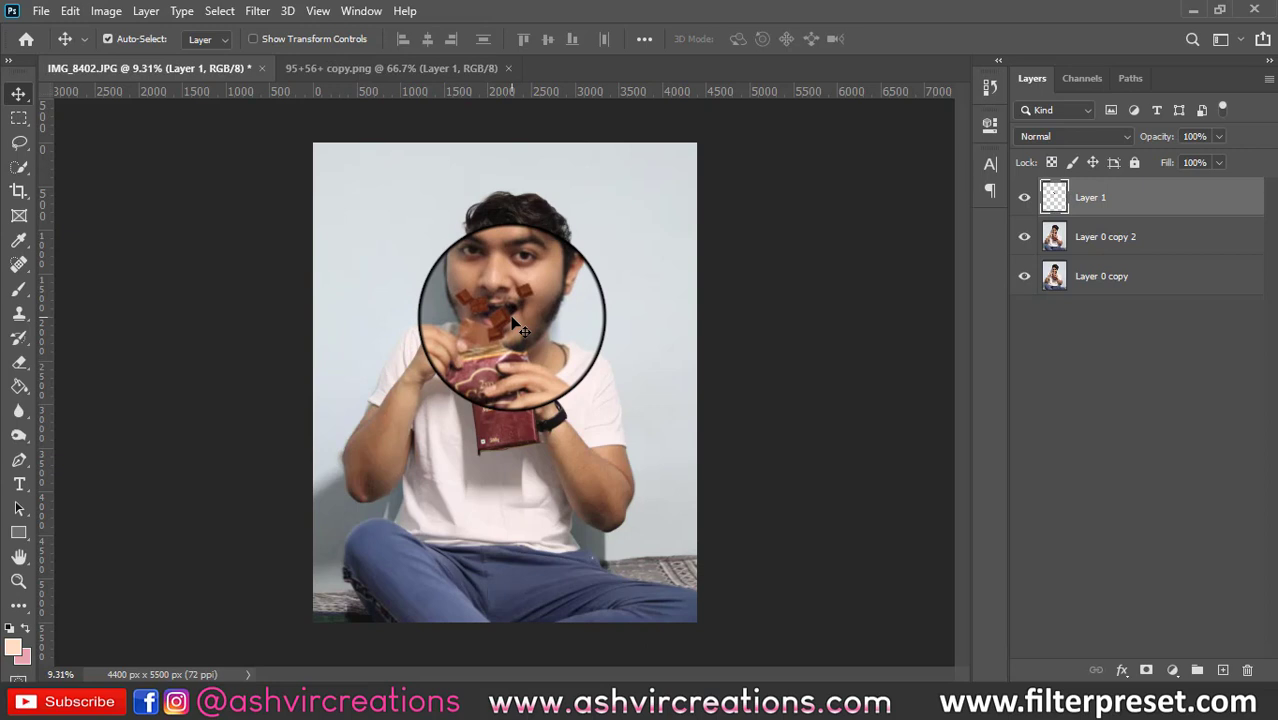
Enlarge the chocolate pieces so they spread around the man's head and chest
{"action": "key", "text": "ctrl+t"}
{"action": "left_click_drag", "start_coordinate": [525, 333], "coordinate": [593, 386]}
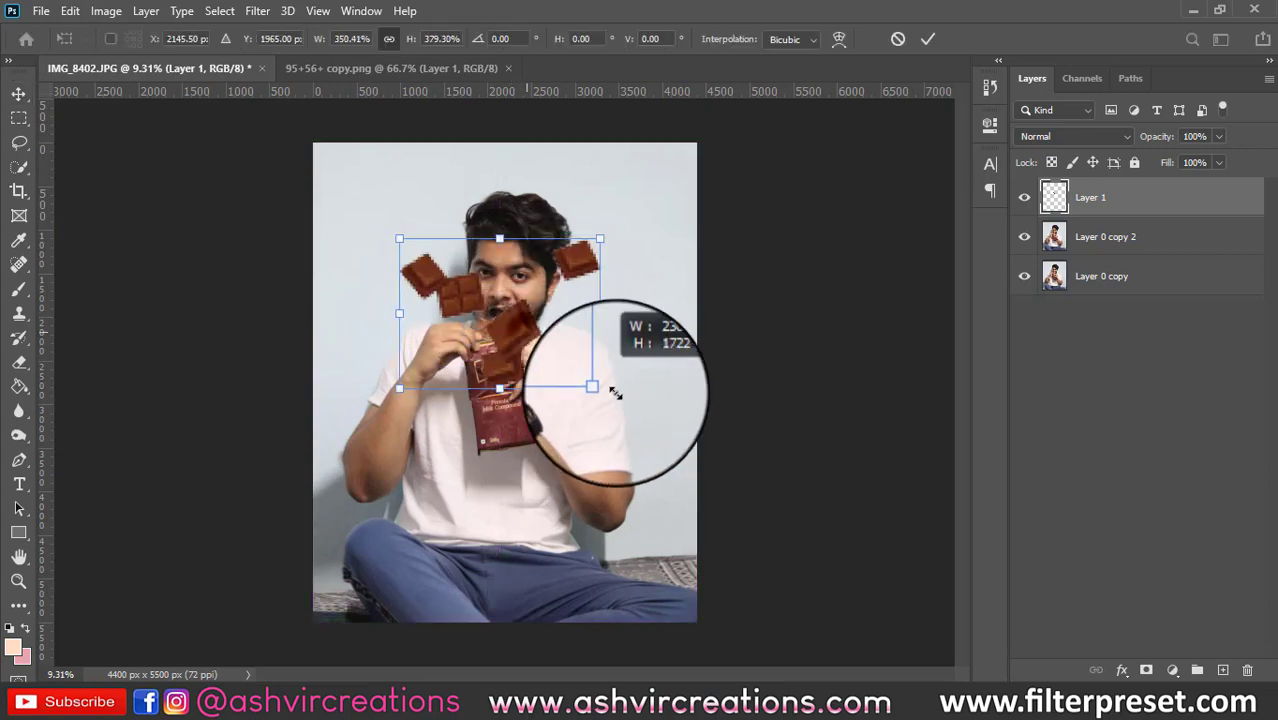
{"action": "left_click_drag", "start_coordinate": [594, 257], "coordinate": [648, 235]}
{"action": "scroll", "coordinate": [641, 236], "scroll_direction": "up", "scroll_amount": 5}
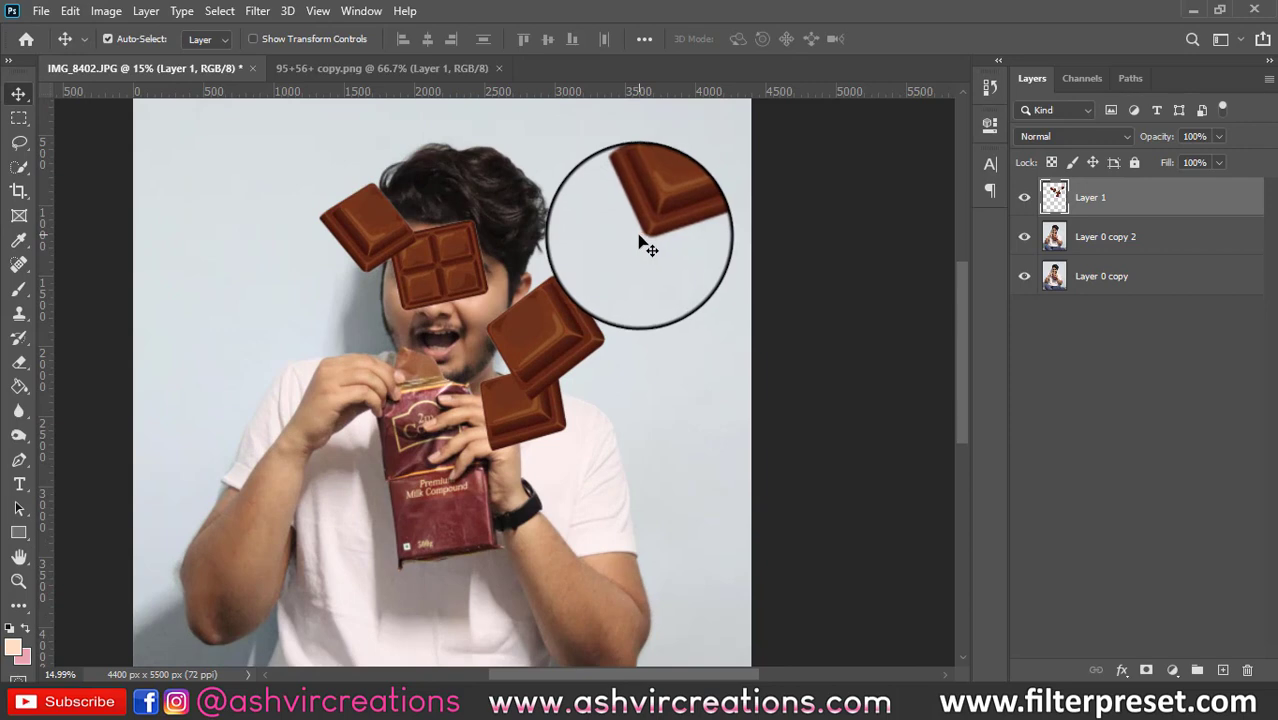
Lasso the two chocolate pieces covering the man's face and cut them onto a new layer
{"action": "left_click", "coordinate": [24, 167]}
{"action": "left_click", "coordinate": [20, 141]}
{"action": "mouse_move", "coordinate": [347, 162]}
{"action": "left_mouse_down"}
{"action": "mouse_move", "coordinate": [497, 158]}
{"action": "mouse_move", "coordinate": [495, 245]}
{"action": "left_mouse_up"}
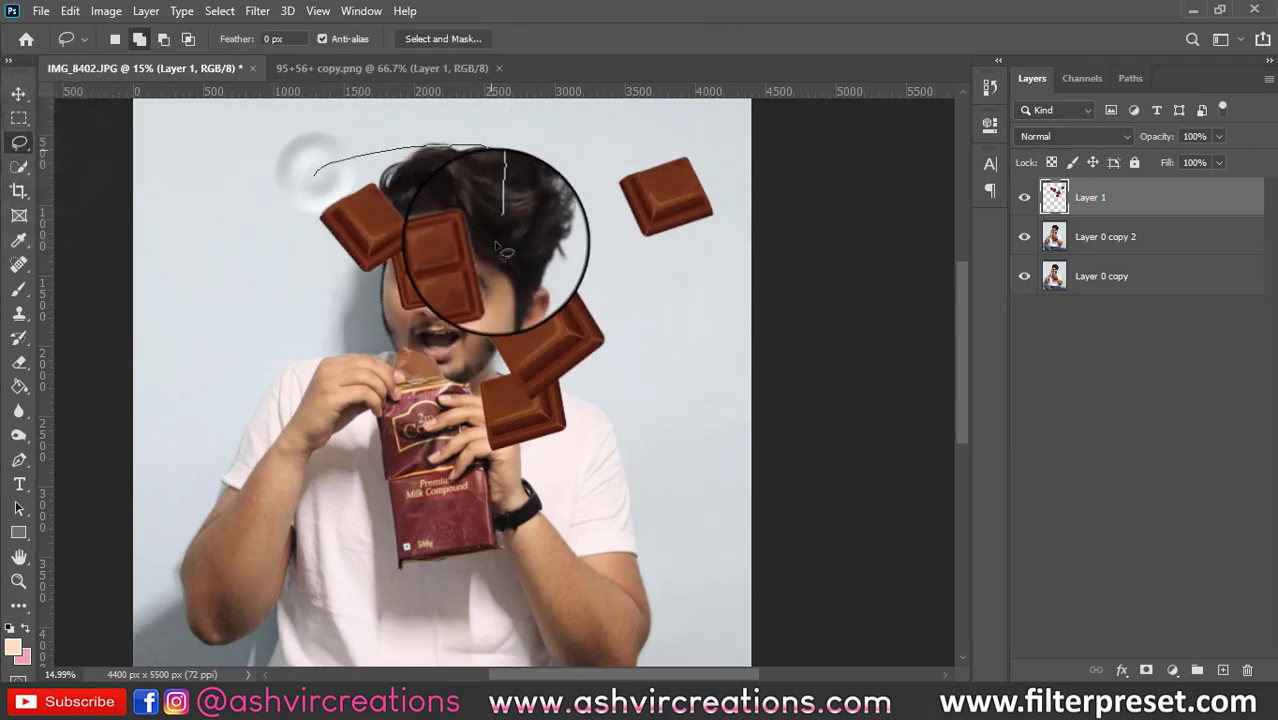
{"action": "mouse_move", "coordinate": [483, 316]}
{"action": "left_mouse_down"}
{"action": "mouse_move", "coordinate": [388, 348]}
{"action": "mouse_move", "coordinate": [251, 208]}
{"action": "left_mouse_up"}
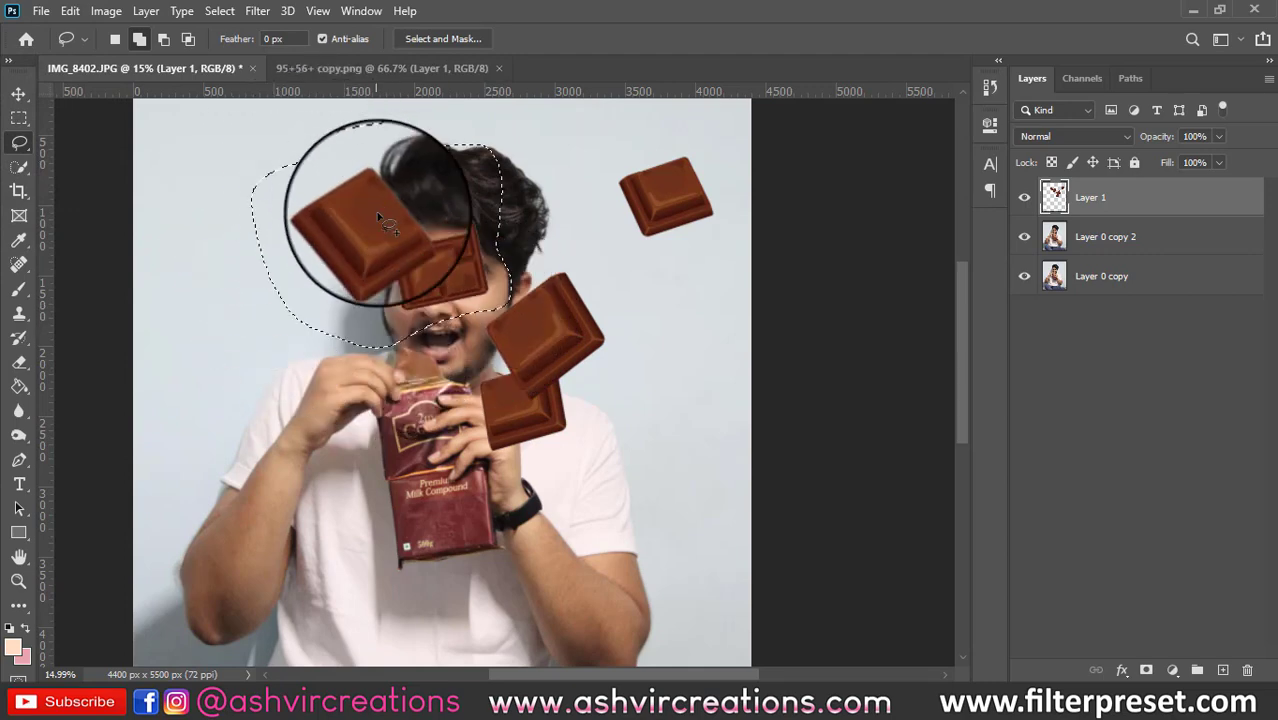
{"action": "right_click", "coordinate": [379, 216]}
{"action": "left_click", "coordinate": [452, 360]}
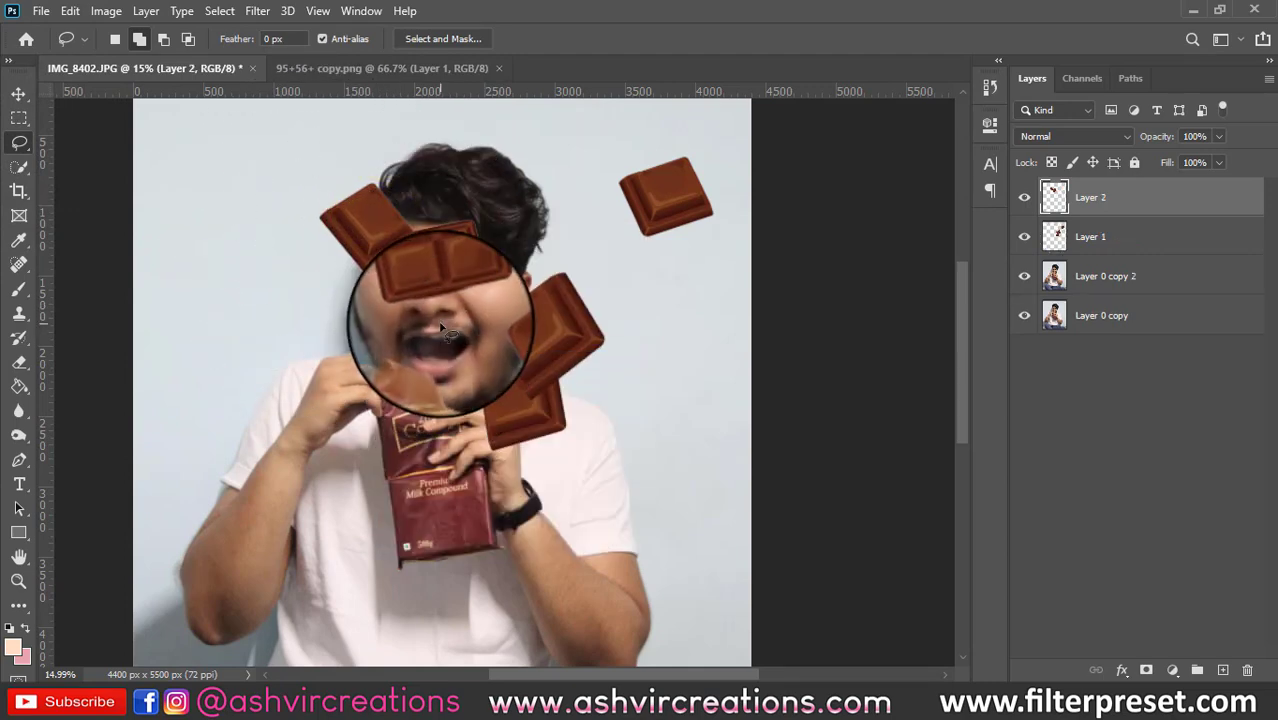
Move the cut-out pair of chocolate pieces to the empty wall beside the man's head and scale it down
{"action": "key", "text": "v"}
{"action": "left_click_drag", "start_coordinate": [395, 250], "coordinate": [262, 237]}
{"action": "key", "text": "ctrl"}
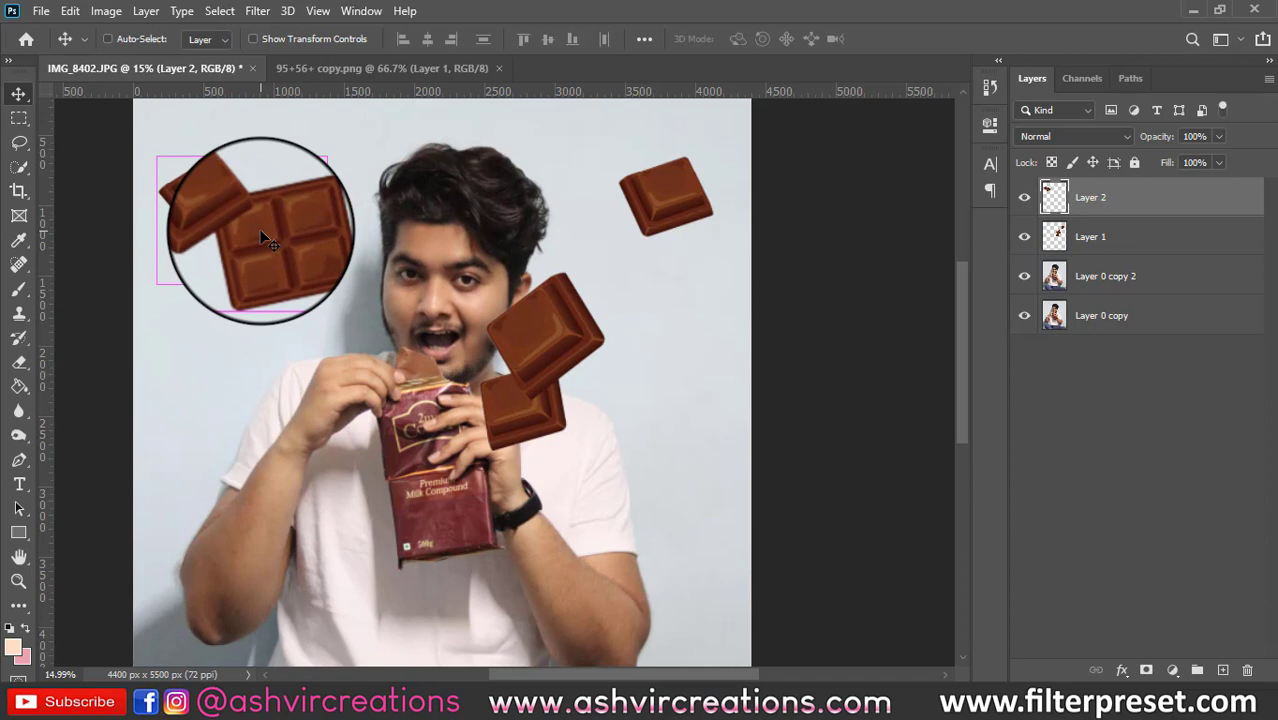
{"action": "scroll", "coordinate": [260, 229], "scroll_direction": "down", "scroll_amount": 3}
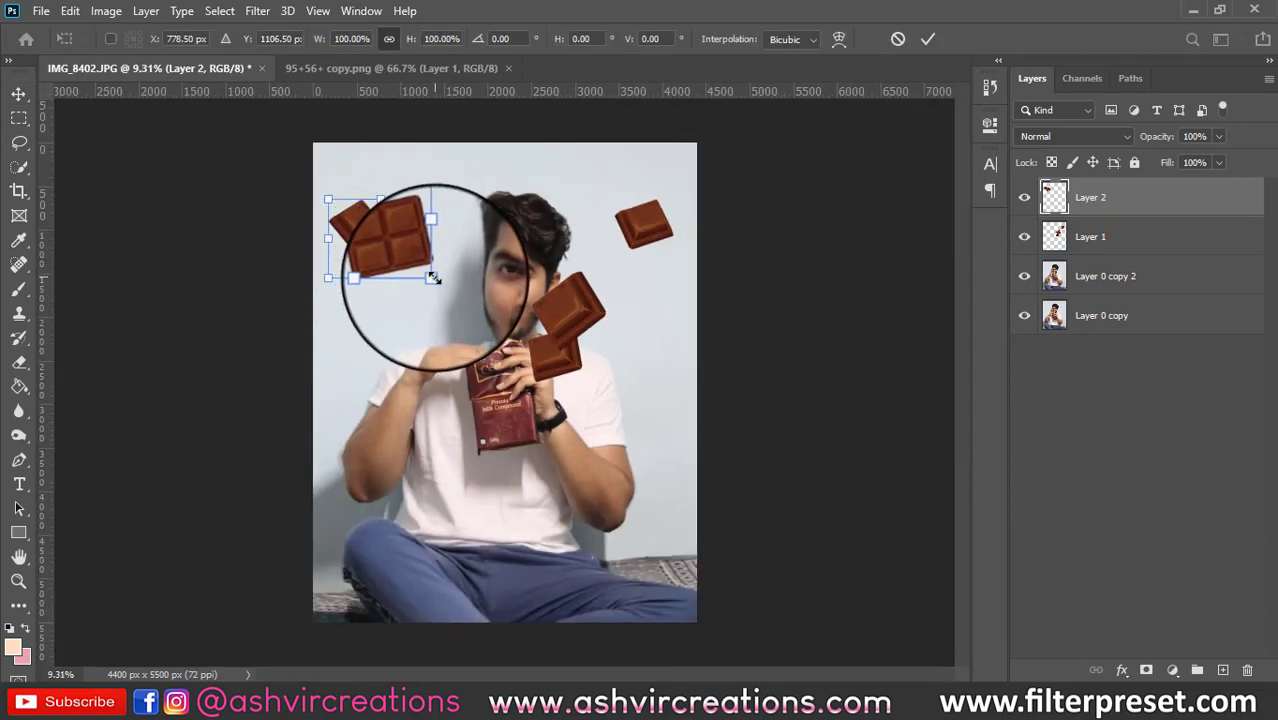
{"action": "key", "text": "Return"}
Shift the remaining chocolate pieces away from the man's face and cut the small upper piece onto its own layer
{"action": "left_click_drag", "start_coordinate": [642, 222], "coordinate": [616, 295]}
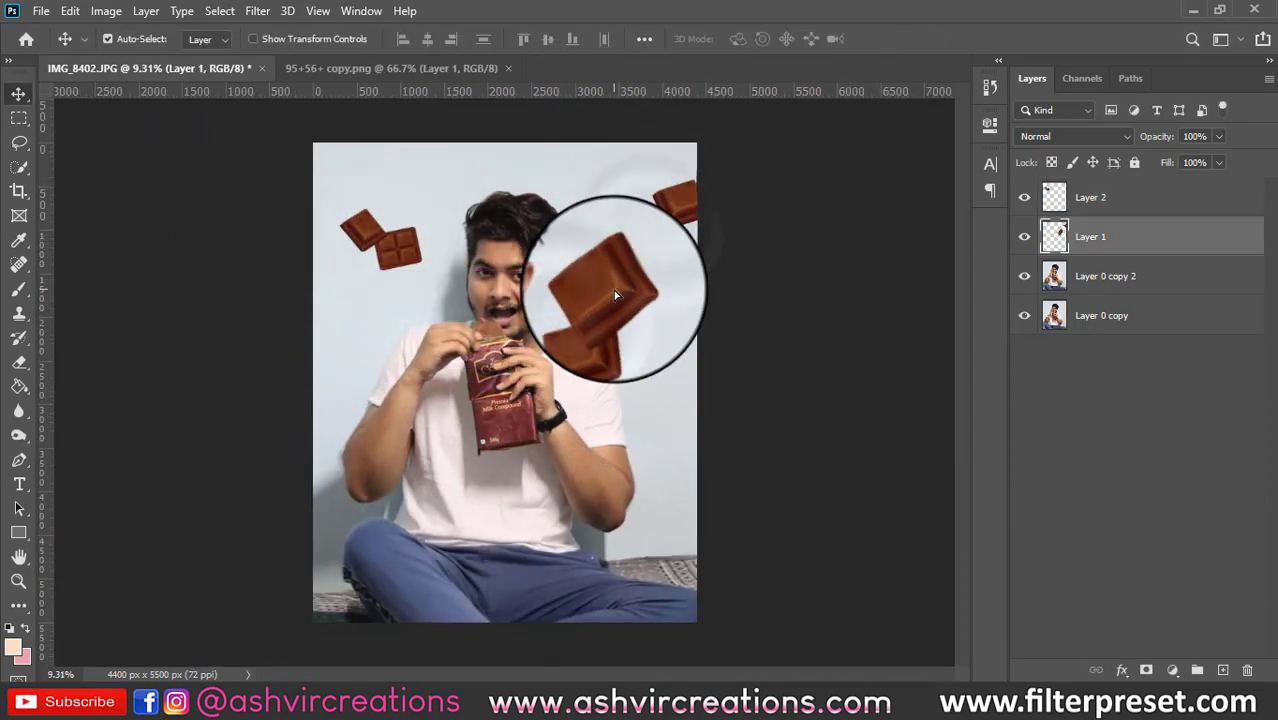
{"action": "left_click", "coordinate": [19, 142]}
{"action": "mouse_move", "coordinate": [622, 192]}
{"action": "left_mouse_down"}
{"action": "mouse_move", "coordinate": [665, 262]}
{"action": "mouse_move", "coordinate": [620, 193]}
{"action": "mouse_move", "coordinate": [641, 280]}
{"action": "left_mouse_up"}
{"action": "right_click", "coordinate": [617, 211]}
{"action": "left_click", "coordinate": [676, 357]}
Scale down the small chocolate piece on Layer 3 near the man's head
{"action": "left_click", "coordinate": [1088, 271]}
{"action": "left_click", "coordinate": [648, 226], "text": "ctrl"}
{"action": "key", "text": "ctrl+t"}
{"action": "key", "text": "Return"}
Move the two large chocolate pieces on Layer 1 beside the man's shoulder and rotate them about 26 degrees
{"action": "left_click_drag", "start_coordinate": [574, 312], "coordinate": [675, 366]}
{"action": "key", "text": "ctrl+t"}
{"action": "left_click_drag", "start_coordinate": [706, 298], "coordinate": [732, 323]}
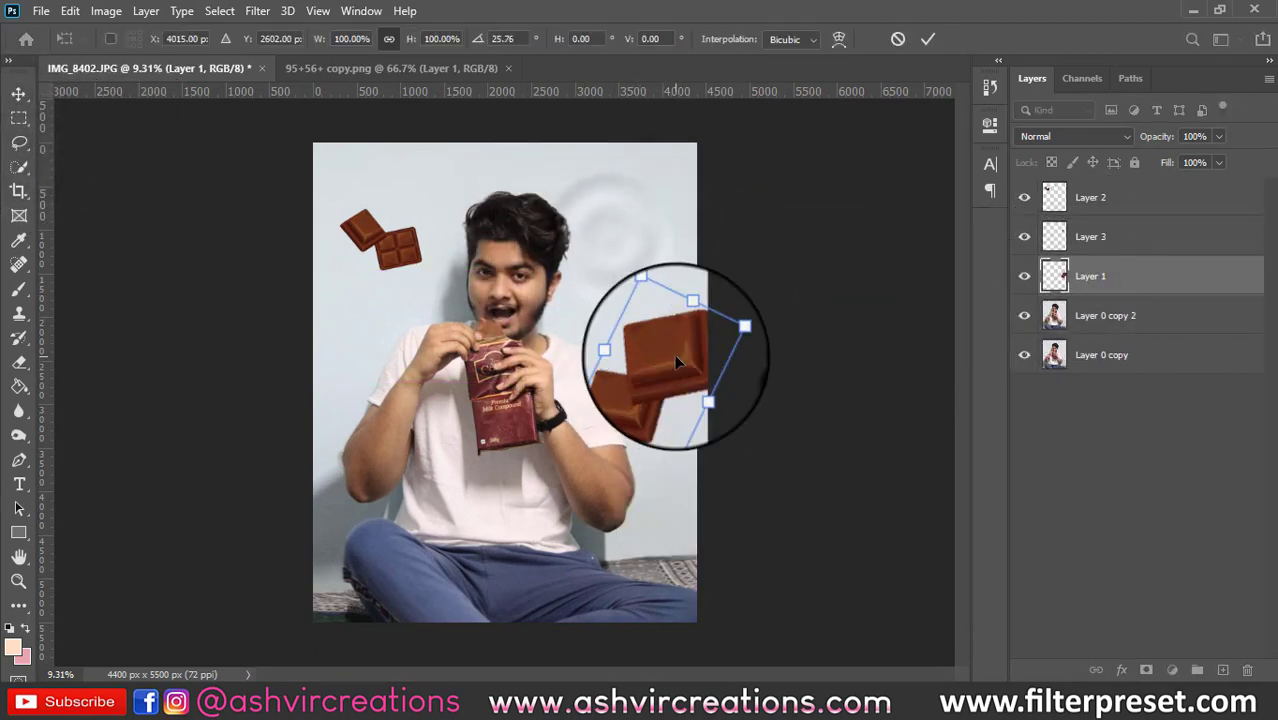
Apply a Gaussian Blur to the two large chocolate pieces on Layer 1
{"action": "left_click", "coordinate": [257, 10]}
{"action": "mouse_move", "coordinate": [342, 214]}
{"action": "left_click", "coordinate": [504, 288]}
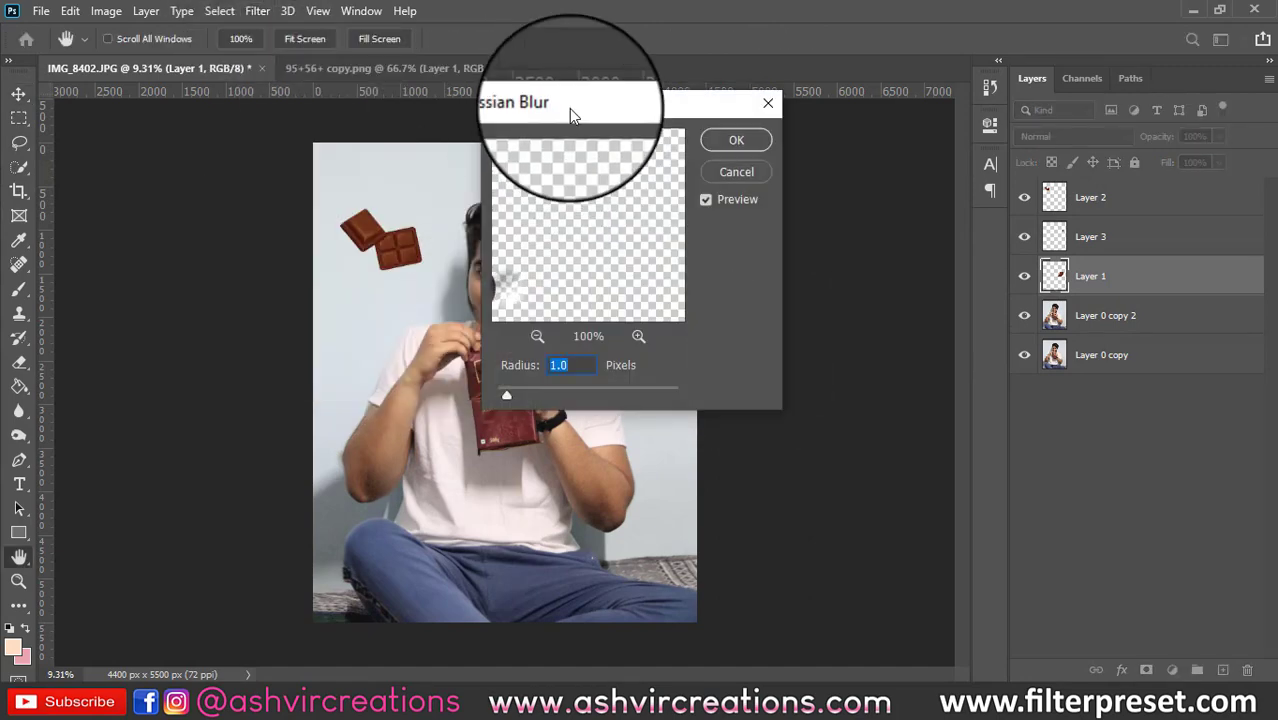
{"action": "left_click", "coordinate": [1034, 152]}
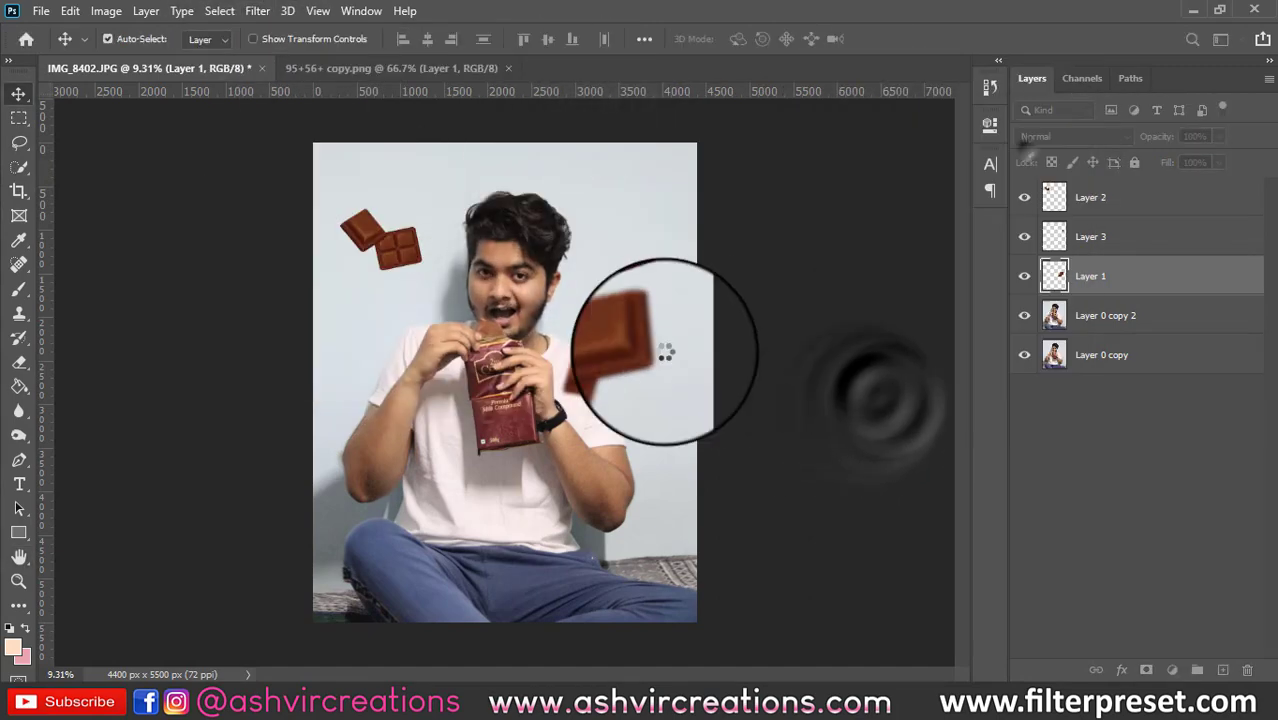
Resize and reposition the blurred chocolate pieces beside the man's shoulder
{"action": "scroll", "coordinate": [655, 350], "scroll_direction": "up", "scroll_amount": 2}
{"action": "key", "text": "ctrl+t"}
{"action": "left_click_drag", "start_coordinate": [679, 292], "coordinate": [706, 277]}
{"action": "left_click_drag", "start_coordinate": [664, 306], "coordinate": [682, 302]}
{"action": "key", "text": "Return"}
Place Layer 3 below Layer 1 and move its small chocolate piece closer to the man's ear
{"action": "scroll", "coordinate": [675, 300], "scroll_direction": "down", "scroll_amount": 4}
{"action": "scroll", "coordinate": [655, 287], "scroll_direction": "up", "scroll_amount": 2}
{"action": "left_click_drag", "start_coordinate": [1096, 238], "coordinate": [1096, 294]}
{"action": "scroll", "coordinate": [650, 280], "scroll_direction": "up", "scroll_amount": 5}
{"action": "left_click_drag", "start_coordinate": [647, 275], "coordinate": [632, 283]}
{"action": "left_click_drag", "start_coordinate": [714, 280], "coordinate": [616, 252]}
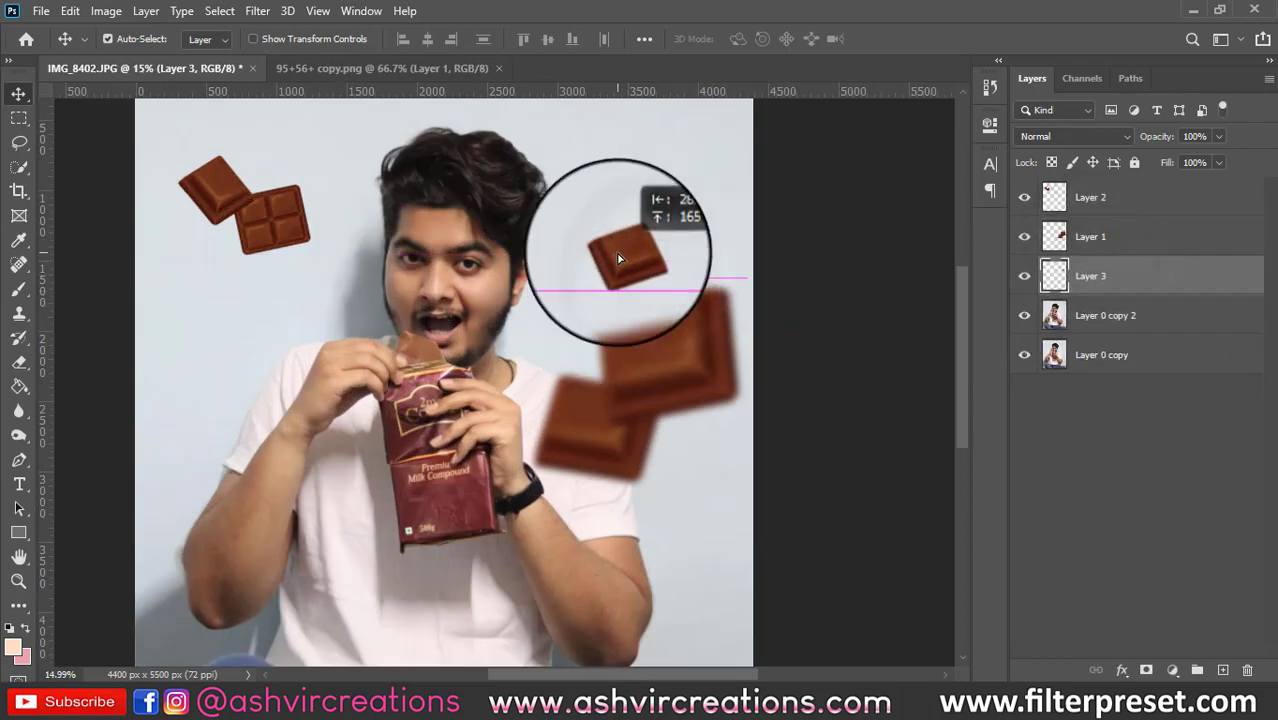
Move the pair of small chocolate pieces on Layer 2 down to the man's face level
{"action": "scroll", "coordinate": [616, 252], "scroll_direction": "down", "scroll_amount": 2}
{"action": "left_click", "coordinate": [390, 245]}
{"action": "key", "text": "ctrl+t"}
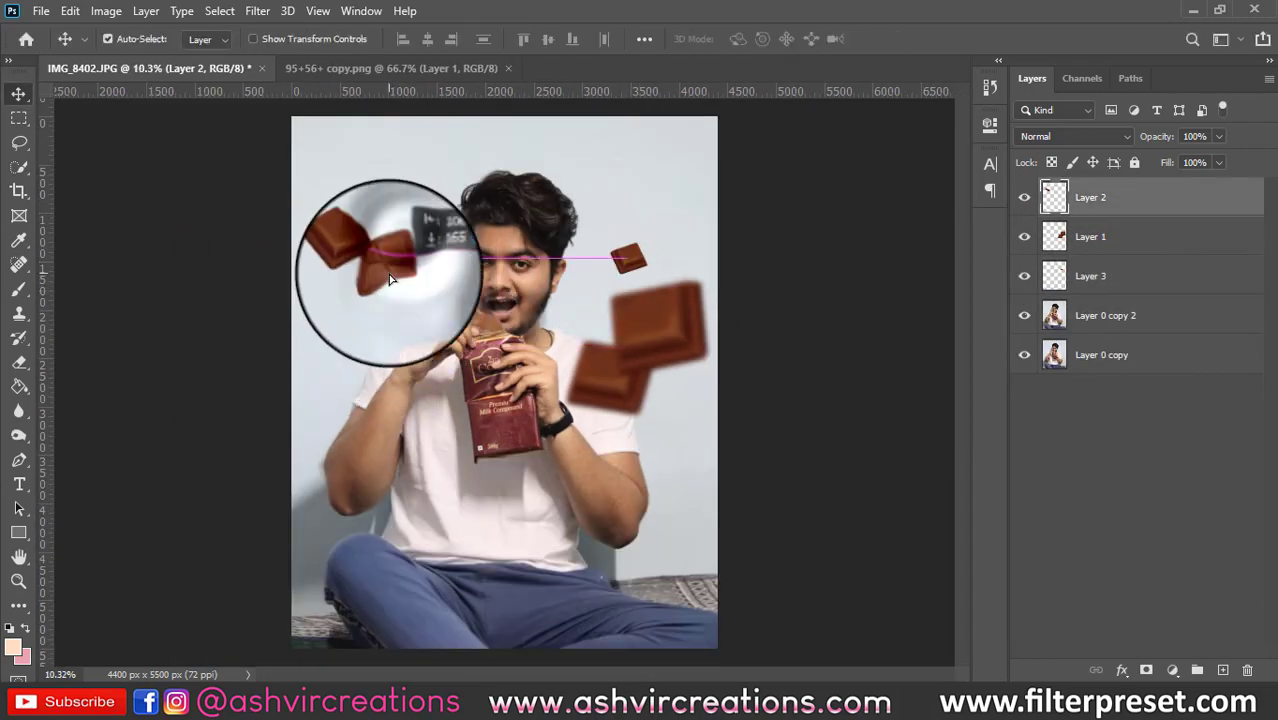
Open "chocolate-png-free-download-chocolate-png-free-700_482" and bring the broken chocolate bar into the photo
{"action": "scroll", "coordinate": [390, 277], "scroll_direction": "down", "scroll_amount": 1}
{"action": "left_click", "coordinate": [41, 11]}
{"action": "left_click", "coordinate": [60, 52]}
{"action": "left_click", "coordinate": [650, 479]}
{"action": "scroll", "coordinate": [650, 479], "scroll_direction": "down", "scroll_amount": 2}
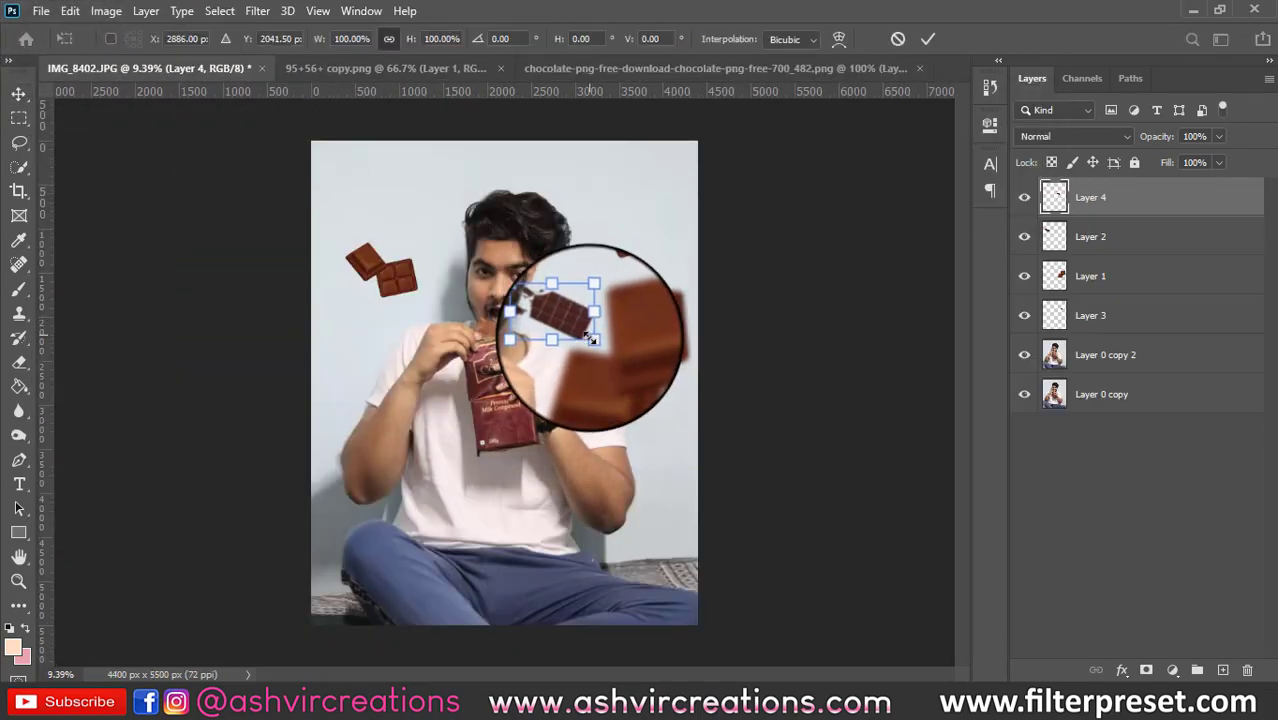
Move the chocolate bar beside the man's raised hand, scale it to about 88.55% and rotate it about 119 degrees
{"action": "key", "text": "Return"}
{"action": "left_click_drag", "start_coordinate": [590, 338], "coordinate": [341, 304]}
{"action": "scroll", "coordinate": [670, 434], "scroll_direction": "up", "scroll_amount": 10}
{"action": "scroll", "coordinate": [702, 437], "scroll_direction": "down", "scroll_amount": 6}
{"action": "key", "text": "ctrl+t"}
{"action": "left_click_drag", "start_coordinate": [428, 310], "coordinate": [302, 394]}
{"action": "left_click_drag", "start_coordinate": [398, 262], "coordinate": [386, 271]}
{"action": "scroll", "coordinate": [321, 301], "scroll_direction": "up", "scroll_amount": 6}
{"action": "left_click_drag", "start_coordinate": [334, 304], "coordinate": [260, 299]}
Flip the chocolate bar vertically and rotate it upright with its crumbs pointing down
{"action": "right_click", "coordinate": [259, 299]}
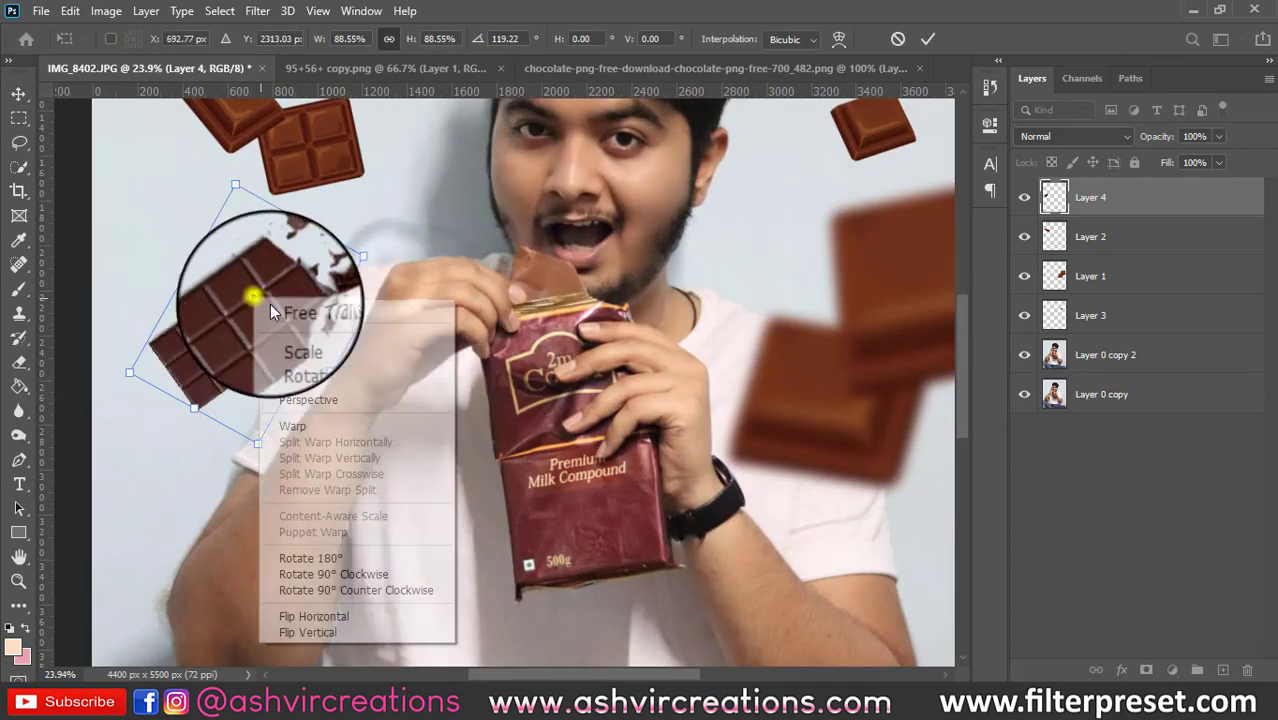
{"action": "left_click", "coordinate": [328, 631]}
{"action": "left_click_drag", "start_coordinate": [312, 238], "coordinate": [297, 413]}
{"action": "left_click_drag", "start_coordinate": [374, 297], "coordinate": [265, 221]}
{"action": "key", "text": "Return"}
Move the chocolate bar toward the photo's left edge and enlarge it to about 101%
{"action": "left_click_drag", "start_coordinate": [244, 293], "coordinate": [192, 278]}
{"action": "key", "text": "ctrl+t"}
{"action": "left_click_drag", "start_coordinate": [247, 209], "coordinate": [250, 206]}
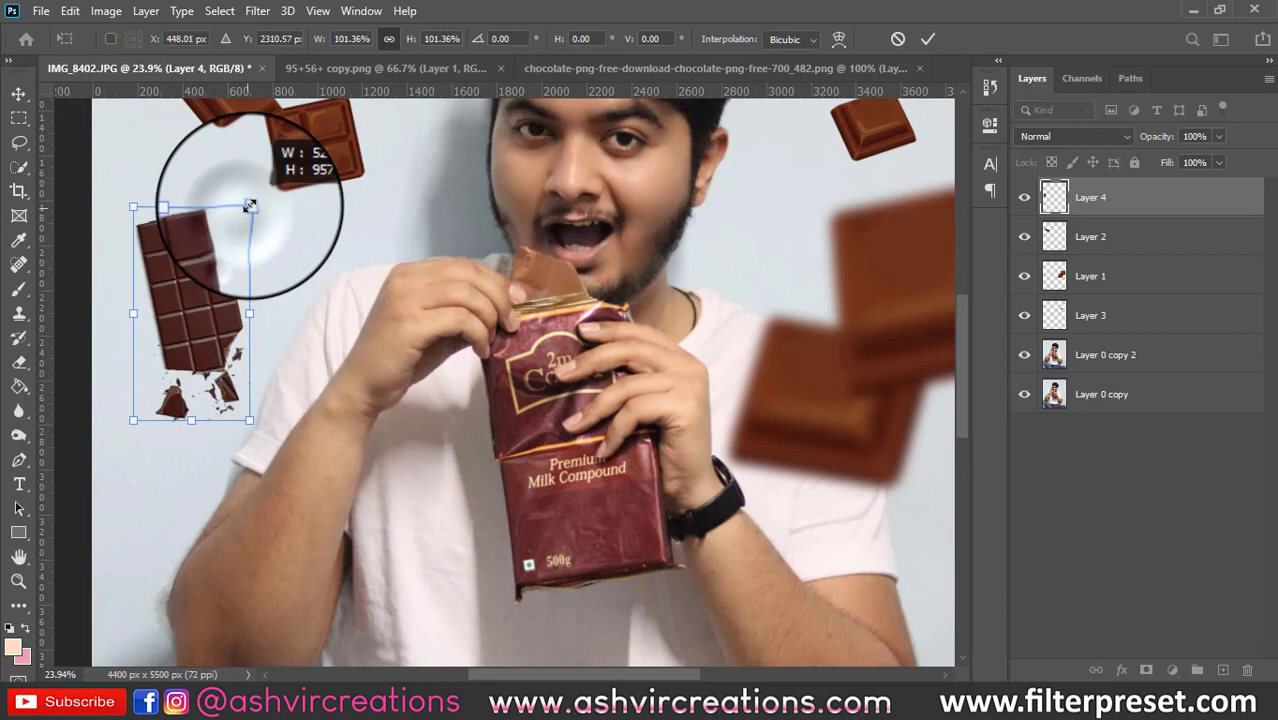
{"action": "key", "text": "Return"}
Blur the chocolate bar on Layer 4 and reposition it in the photo's upper-left corner
{"action": "scroll", "coordinate": [300, 240], "scroll_direction": "down", "scroll_amount": 5}
{"action": "scroll", "coordinate": [342, 264], "scroll_direction": "up", "scroll_amount": 3}
{"action": "left_click", "coordinate": [375, 243]}
{"action": "left_click", "coordinate": [346, 363]}
{"action": "key", "text": "ctrl+t"}
{"action": "left_click_drag", "start_coordinate": [300, 316], "coordinate": [271, 266]}
{"action": "left_click_drag", "start_coordinate": [339, 324], "coordinate": [335, 150]}
{"action": "key", "text": "Return"}
{"action": "scroll", "coordinate": [338, 343], "scroll_direction": "down", "scroll_amount": 2}
{"action": "key", "text": "ctrl+t"}
{"action": "key", "text": "Return"}
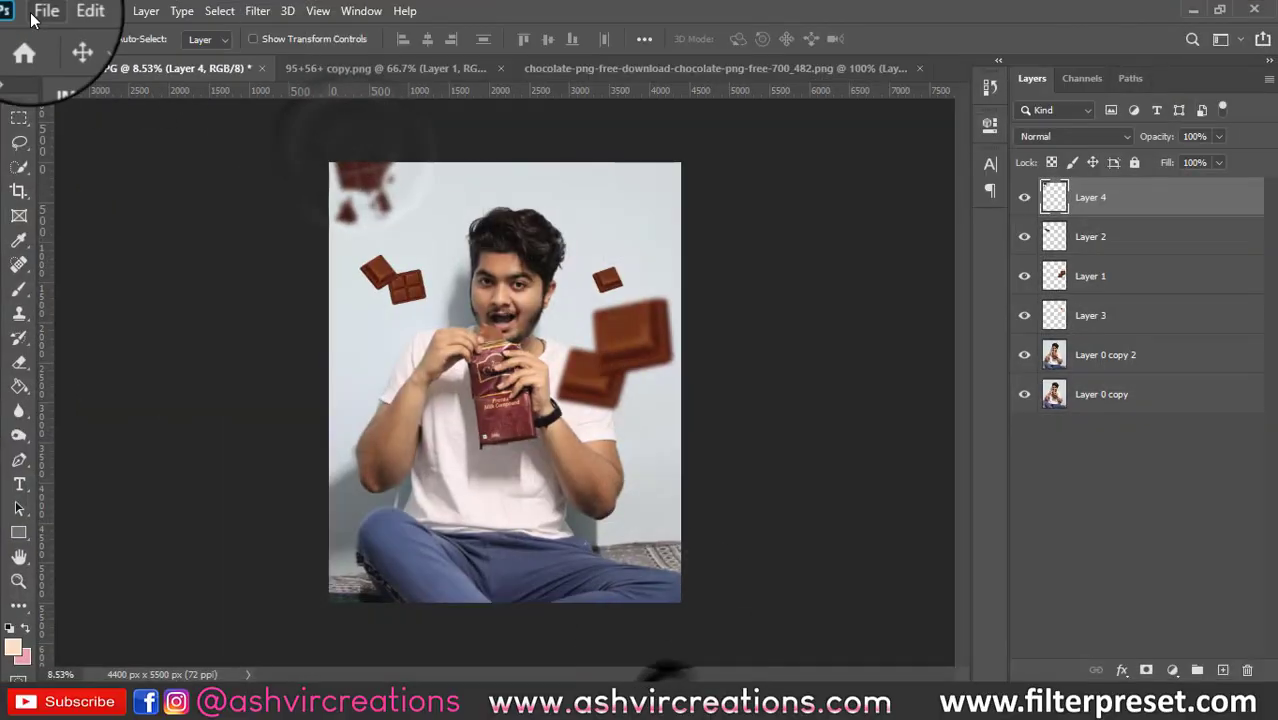
{"action": "key", "text": "ctrl+o"}
{"action": "double_click", "coordinate": [742, 333]}
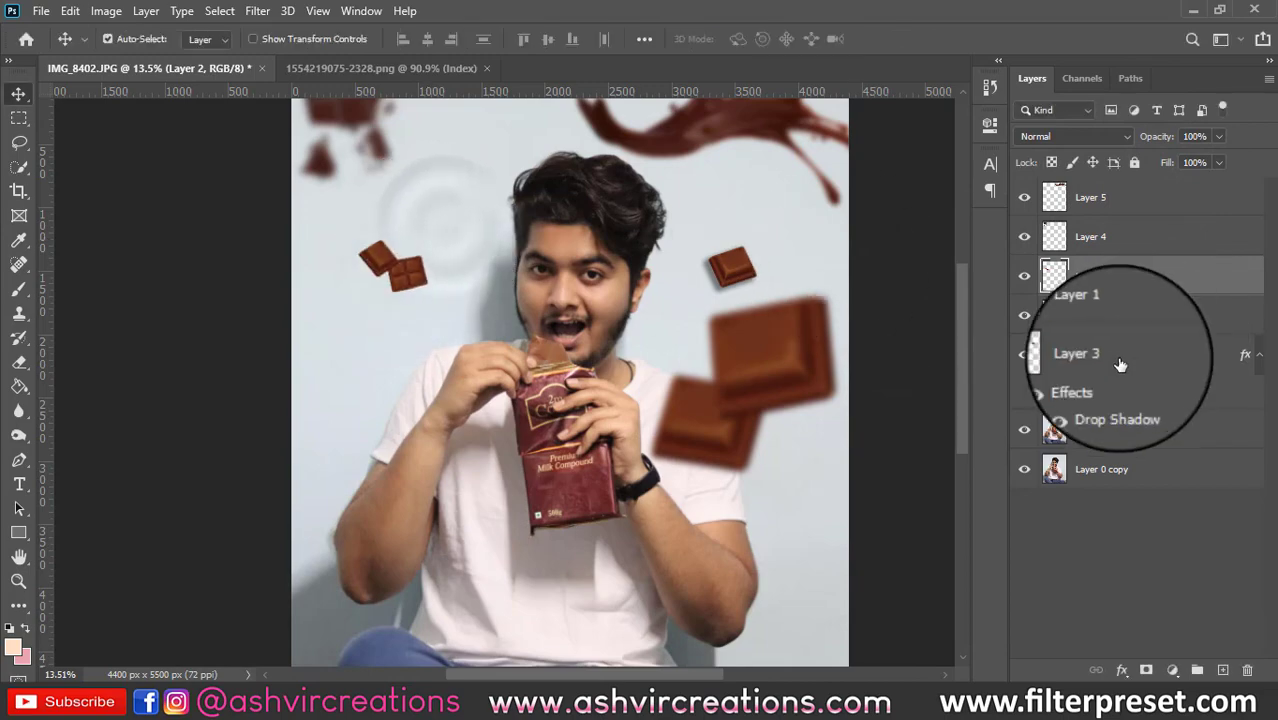
Copy the drop shadow style from Layer 3 and paste it onto Layer 2
{"action": "right_click", "coordinate": [1107, 354]}
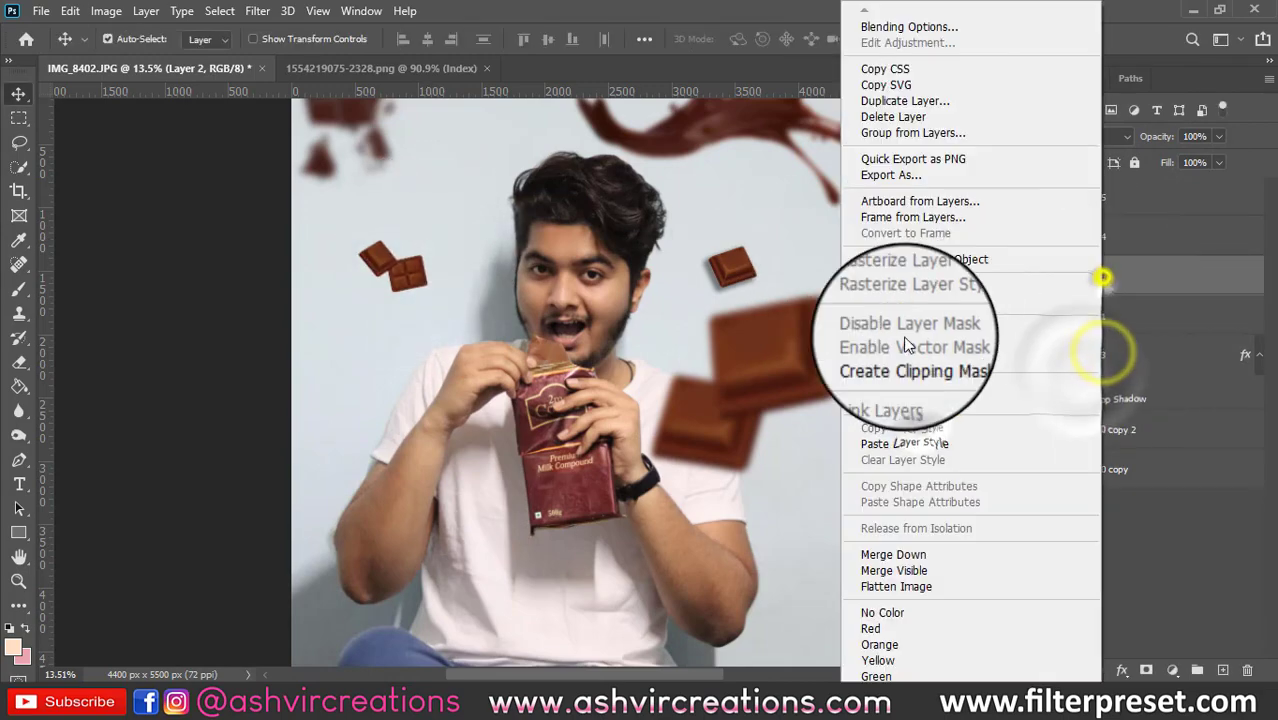
{"action": "left_click", "coordinate": [907, 442]}
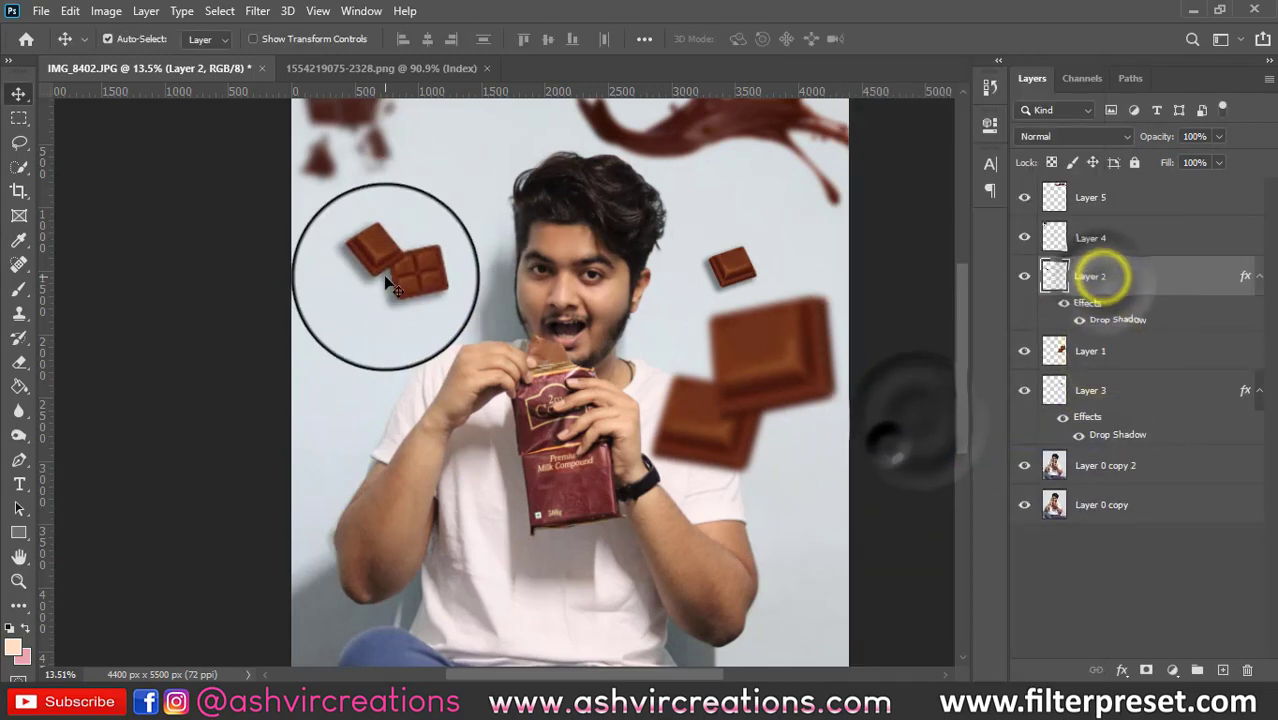
Open "+6+6.png" and bring its milk chocolate splash into the photo document
{"action": "scroll", "coordinate": [388, 283], "scroll_direction": "down", "scroll_amount": 2}
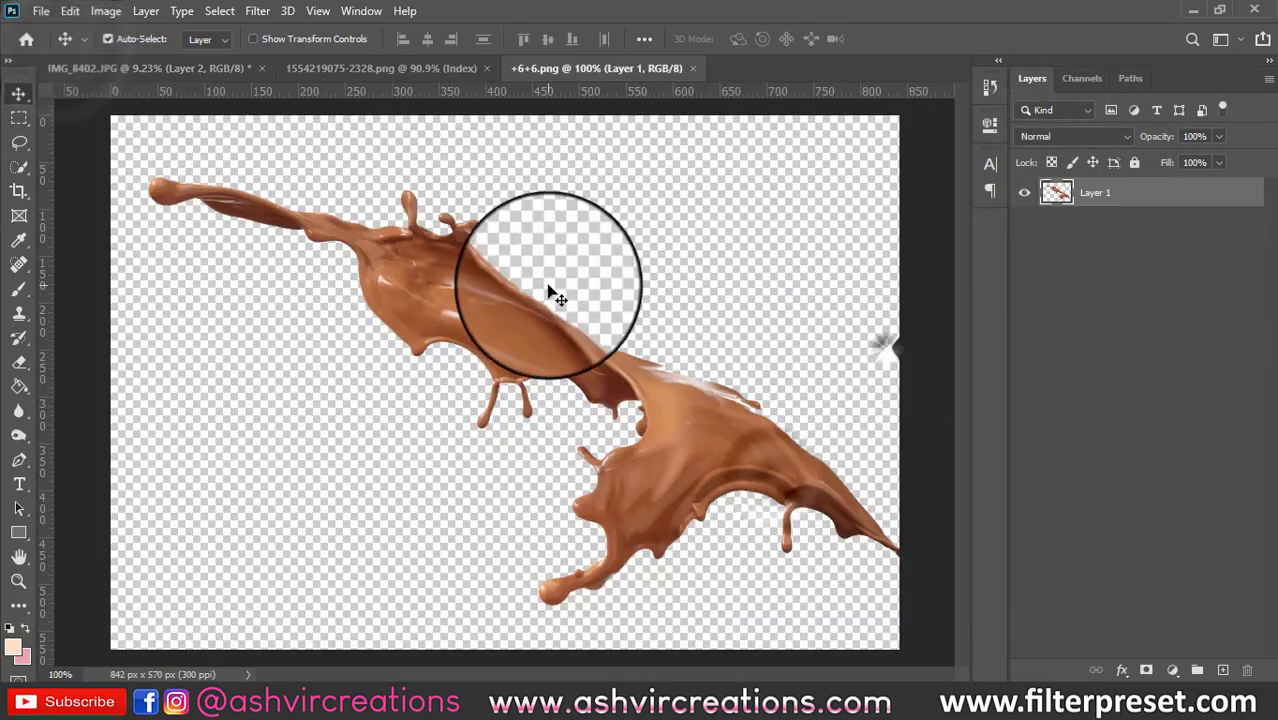
{"action": "left_click_drag", "start_coordinate": [551, 285], "coordinate": [602, 415]}
{"action": "scroll", "coordinate": [504, 373], "scroll_direction": "up", "scroll_amount": 7}
Resize the splash and place it over the lower part of the chocolate wrapper, giving it the same drop shadow
{"action": "key", "text": "ctrl+t"}
{"action": "left_click_drag", "start_coordinate": [500, 365], "coordinate": [493, 518]}
{"action": "scroll", "coordinate": [488, 470], "scroll_direction": "up", "scroll_amount": 2}
{"action": "scroll", "coordinate": [417, 428], "scroll_direction": "down", "scroll_amount": 4}
{"action": "scroll", "coordinate": [417, 428], "scroll_direction": "up", "scroll_amount": 5}
{"action": "left_click_drag", "start_coordinate": [440, 437], "coordinate": [435, 430]}
{"action": "scroll", "coordinate": [435, 430], "scroll_direction": "down", "scroll_amount": 7}
{"action": "scroll", "coordinate": [430, 432], "scroll_direction": "down", "scroll_amount": 1}
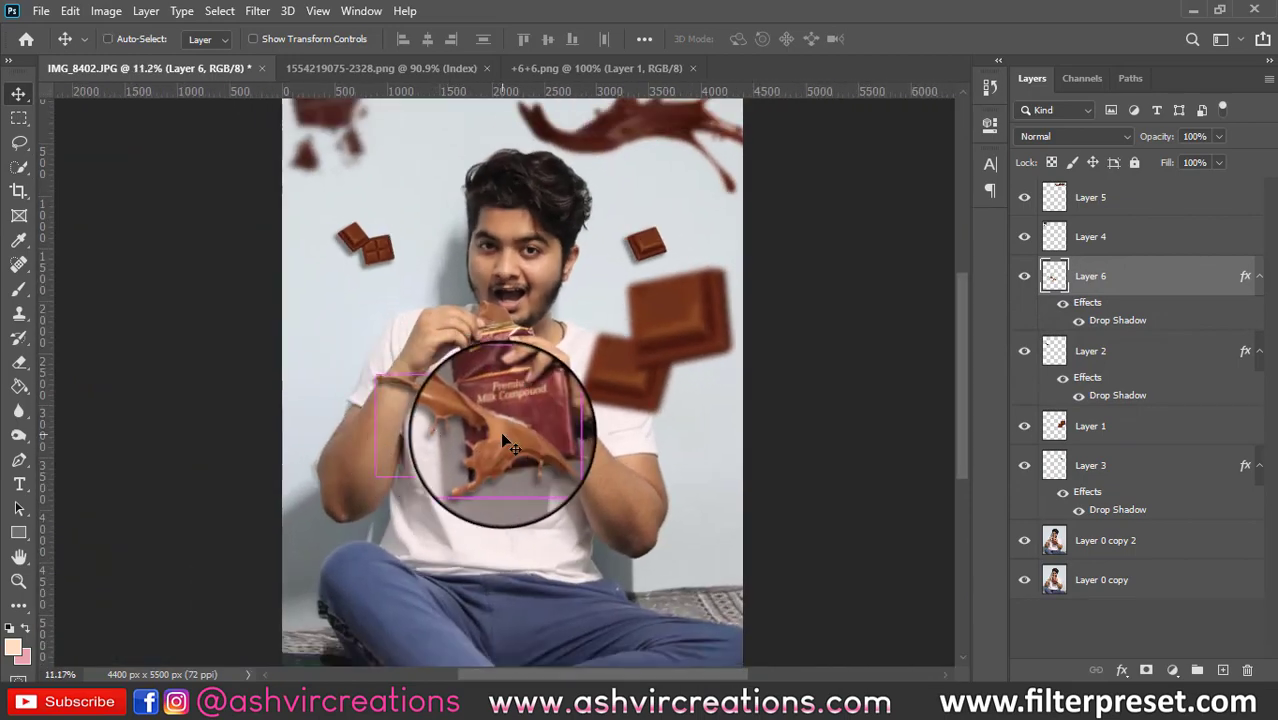
Duplicate the splash layer, then enlarge, rotate and place the copy at the photo's lower-right corner
{"action": "scroll", "coordinate": [500, 425], "scroll_direction": "down", "scroll_amount": 4}
{"action": "key", "text": "ctrl+j"}
{"action": "key", "text": "ctrl+t"}
{"action": "left_click_drag", "start_coordinate": [504, 410], "coordinate": [581, 523]}
{"action": "left_click_drag", "start_coordinate": [646, 466], "coordinate": [568, 588]}
{"action": "left_click_drag", "start_coordinate": [622, 511], "coordinate": [678, 485]}
{"action": "key", "text": "Return"}
Blur the large splash copy by reapplying the last used filter and hide its drop shadow
{"action": "scroll", "coordinate": [650, 440], "scroll_direction": "up", "scroll_amount": 4}
{"action": "left_click", "coordinate": [259, 12]}
{"action": "left_click", "coordinate": [266, 30]}
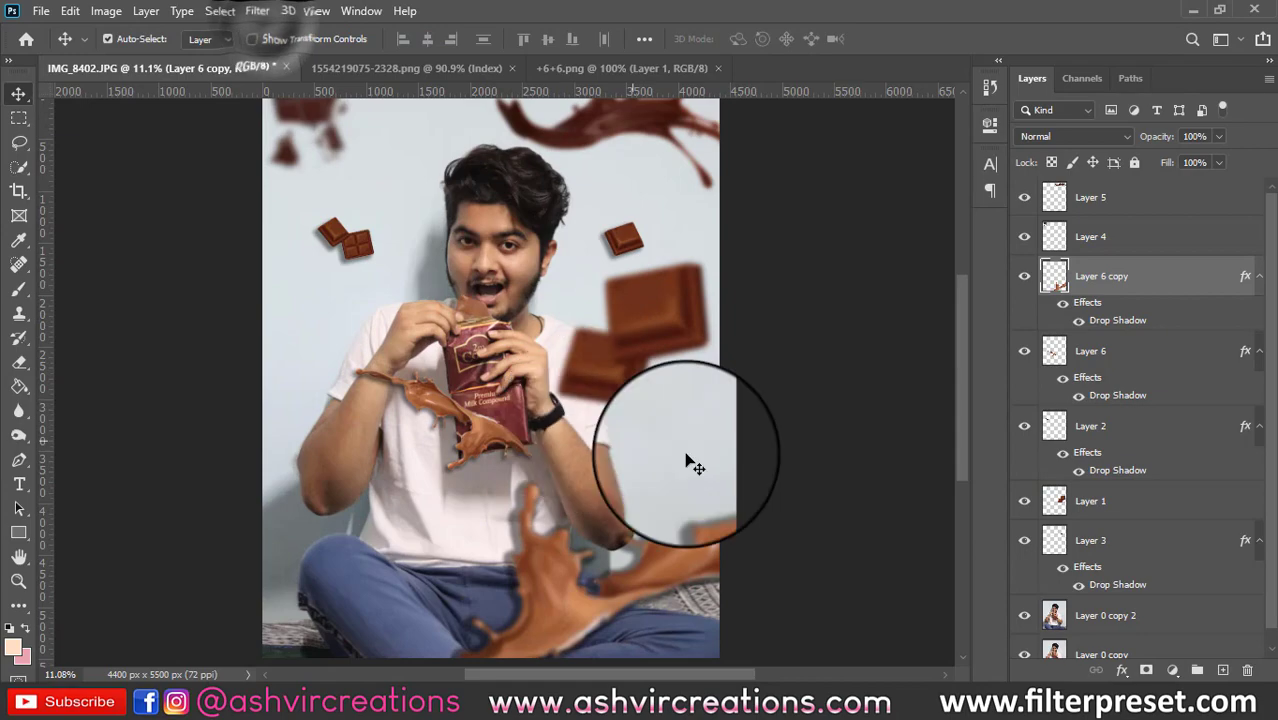
{"action": "scroll", "coordinate": [662, 486], "scroll_direction": "up", "scroll_amount": 4}
{"action": "scroll", "coordinate": [662, 484], "scroll_direction": "down", "scroll_amount": 5}
{"action": "mouse_move", "coordinate": [664, 567]}
{"action": "left_mouse_down"}
{"action": "mouse_move", "coordinate": [662, 542]}
{"action": "mouse_move", "coordinate": [659, 560]}
{"action": "left_mouse_up"}
Rotate the blurred splash copy along the photo's left edge and raise "Layer 6 copy" above all other layers
{"action": "key", "text": "ctrl+t"}
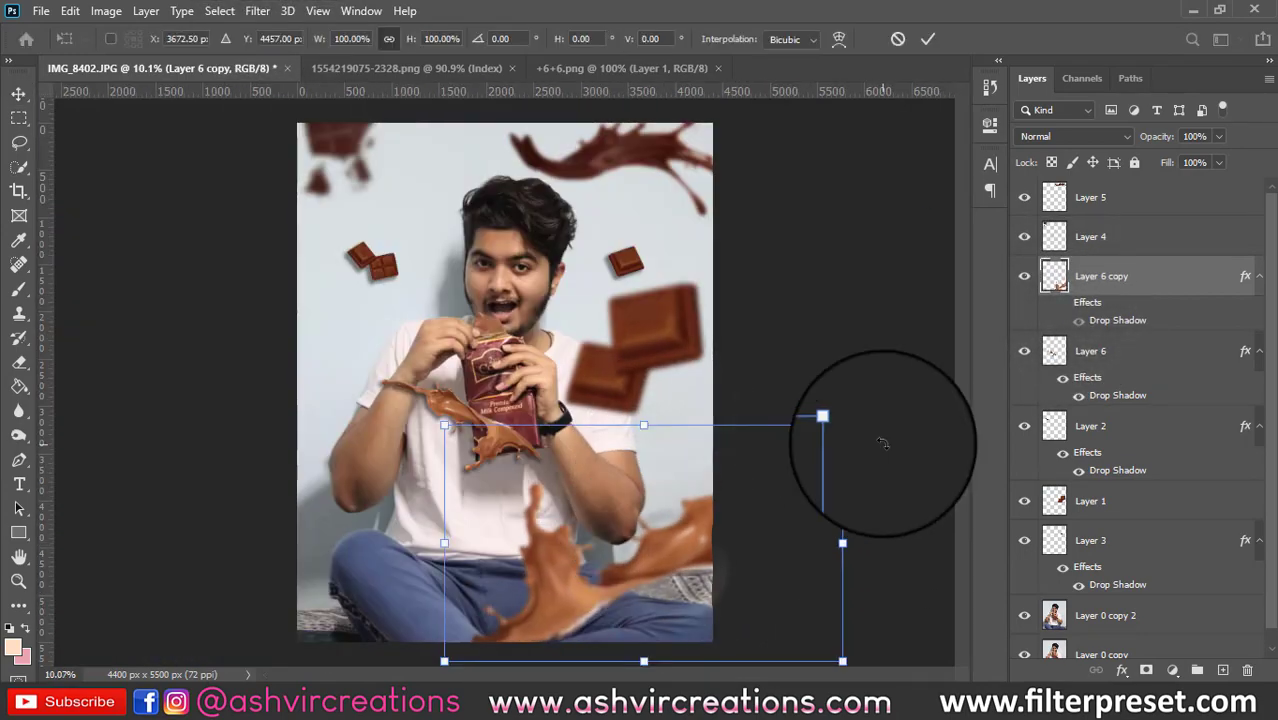
{"action": "left_click_drag", "start_coordinate": [883, 444], "coordinate": [850, 519]}
{"action": "left_click_drag", "start_coordinate": [726, 560], "coordinate": [498, 330]}
{"action": "left_click_drag", "start_coordinate": [712, 405], "coordinate": [353, 697]}
{"action": "left_click_drag", "start_coordinate": [406, 418], "coordinate": [308, 428]}
{"action": "key", "text": "Return"}
{"action": "left_click_drag", "start_coordinate": [1100, 276], "coordinate": [1093, 200]}
{"action": "scroll", "coordinate": [328, 330], "scroll_direction": "down", "scroll_amount": 1}
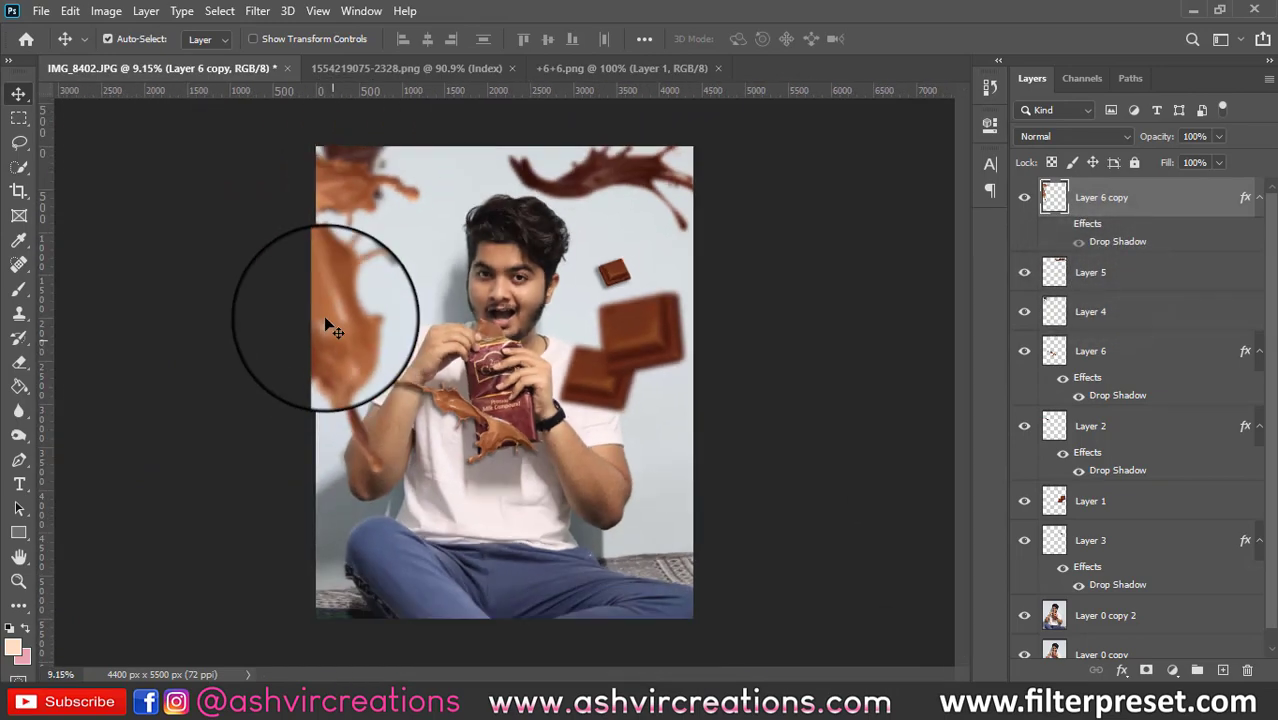
Open "+92.png" and bring its dark chocolate splash into the photo document
{"action": "left_click", "coordinate": [47, 15]}
{"action": "left_click", "coordinate": [90, 48]}
{"action": "double_click", "coordinate": [965, 348]}
{"action": "left_click_drag", "start_coordinate": [575, 285], "coordinate": [634, 456]}
Resize the dark chocolate splash so it swirls around the man's mouth and hands
{"action": "scroll", "coordinate": [486, 322], "scroll_direction": "up", "scroll_amount": 7}
{"action": "key", "text": "ctrl+t"}
{"action": "key", "text": "Return"}
{"action": "scroll", "coordinate": [558, 316], "scroll_direction": "up", "scroll_amount": 6}
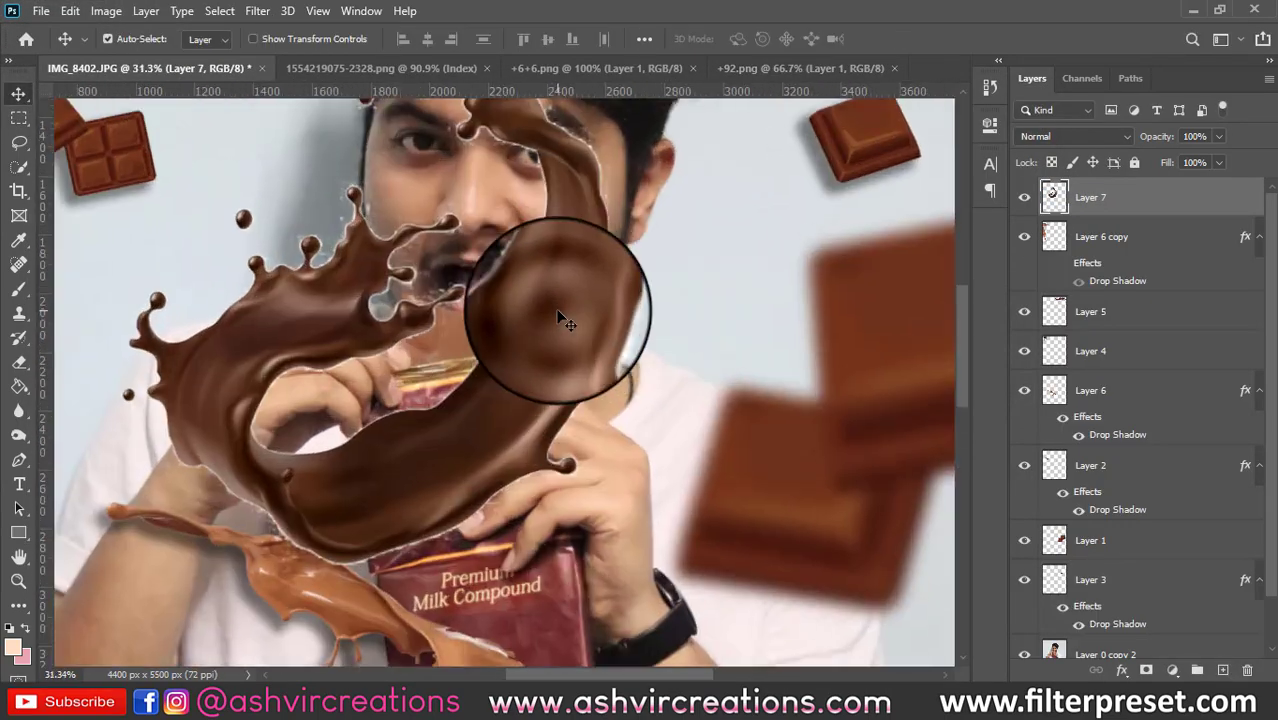
Add an Inner Shadow to the dark splash on Layer 7, with its colour sampled from the chocolate
{"action": "right_click", "coordinate": [1151, 204]}
{"action": "left_click", "coordinate": [1000, 22]}
{"action": "left_click_drag", "start_coordinate": [330, 208], "coordinate": [709, 110]}
{"action": "left_click", "coordinate": [700, 295]}
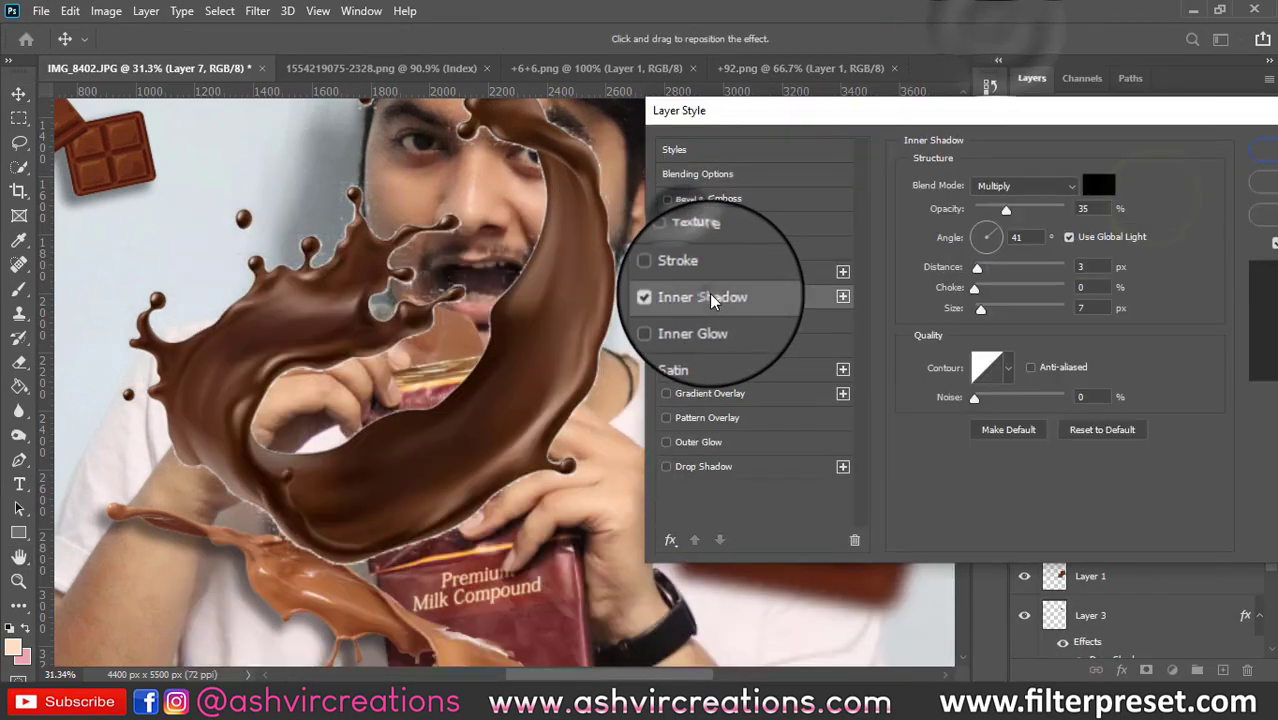
{"action": "left_click", "coordinate": [1098, 185]}
{"action": "left_click", "coordinate": [508, 335]}
{"action": "left_click", "coordinate": [1160, 311]}
Increase the inner shadow's opacity, set its size to 27 px and apply the layer style
{"action": "left_click_drag", "start_coordinate": [1006, 210], "coordinate": [1066, 207]}
{"action": "left_click_drag", "start_coordinate": [976, 288], "coordinate": [991, 307]}
{"action": "left_click_drag", "start_coordinate": [1063, 210], "coordinate": [1032, 214]}
{"action": "left_click", "coordinate": [1264, 150]}
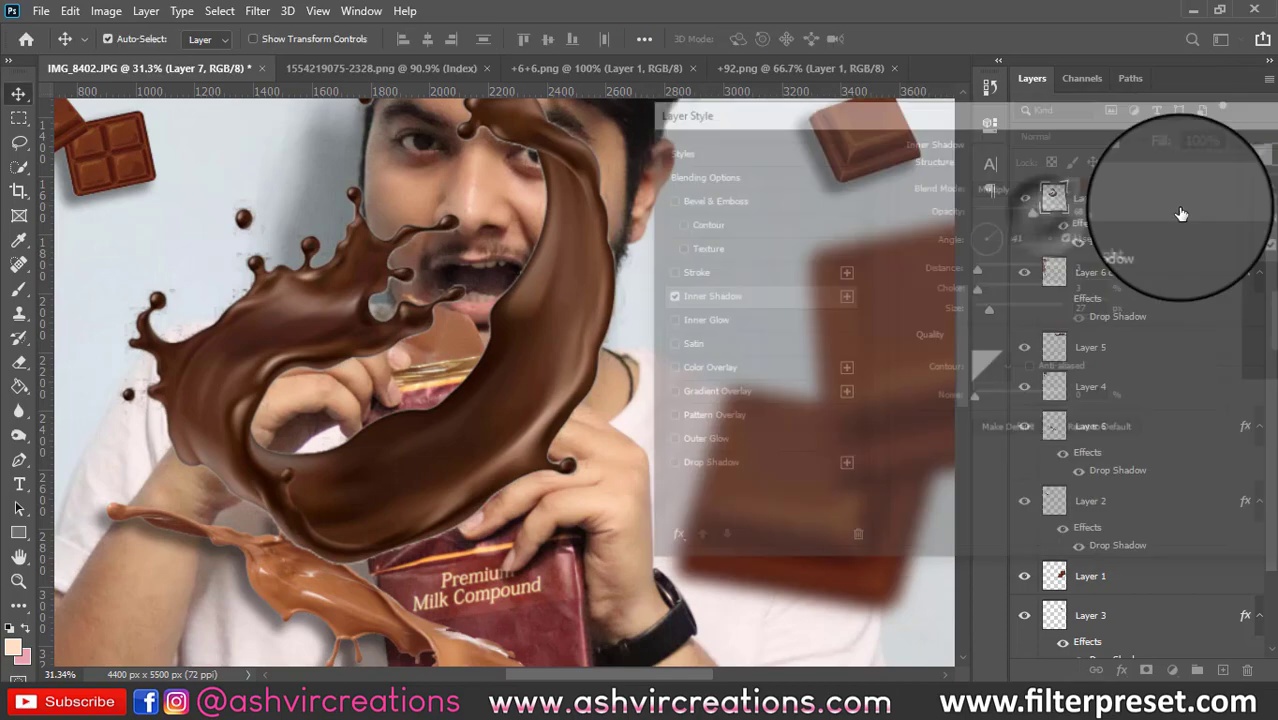
Move the dark chocolate splash on Layer 7 down over the man's lower torso and clear its layer style
{"action": "scroll", "coordinate": [672, 352], "scroll_direction": "down", "scroll_amount": 8}
{"action": "left_click_drag", "start_coordinate": [628, 320], "coordinate": [629, 523]}
{"action": "right_click", "coordinate": [1122, 195]}
{"action": "left_click", "coordinate": [949, 305]}
{"action": "scroll", "coordinate": [573, 486], "scroll_direction": "up", "scroll_amount": 8}
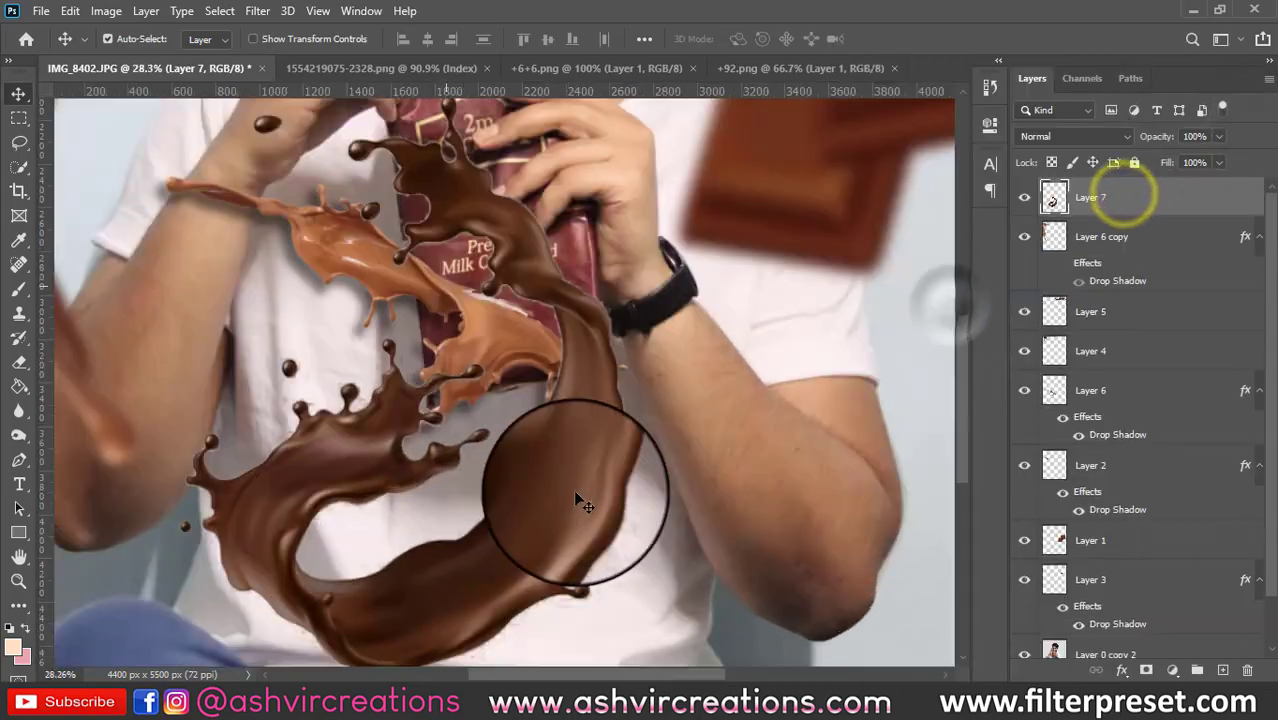
Reposition the dark chocolate splash and blur it by reapplying the last used filter
{"action": "scroll", "coordinate": [573, 486], "scroll_direction": "down", "scroll_amount": 8}
{"action": "scroll", "coordinate": [573, 488], "scroll_direction": "down", "scroll_amount": 3}
{"action": "left_click_drag", "start_coordinate": [573, 489], "coordinate": [589, 406]}
{"action": "left_click", "coordinate": [257, 12]}
{"action": "left_click", "coordinate": [264, 31]}
Transform the blurred dark splash by rotating it and fit it into the photo's lower-left corner over the man's knee
{"action": "key", "text": "ctrl+t"}
{"action": "left_click_drag", "start_coordinate": [722, 384], "coordinate": [701, 638]}
{"action": "left_click_drag", "start_coordinate": [450, 553], "coordinate": [346, 523]}
{"action": "left_click_drag", "start_coordinate": [588, 417], "coordinate": [596, 480]}
{"action": "left_click_drag", "start_coordinate": [369, 542], "coordinate": [459, 598]}
{"action": "left_click_drag", "start_coordinate": [659, 515], "coordinate": [653, 495]}
{"action": "left_click_drag", "start_coordinate": [552, 558], "coordinate": [553, 543]}
{"action": "key", "text": "Return"}
{"action": "scroll", "coordinate": [485, 578], "scroll_direction": "up", "scroll_amount": 4}
{"action": "key", "text": "ctrl+t"}
{"action": "left_click_drag", "start_coordinate": [766, 390], "coordinate": [750, 640]}
{"action": "left_click_drag", "start_coordinate": [550, 384], "coordinate": [451, 474]}
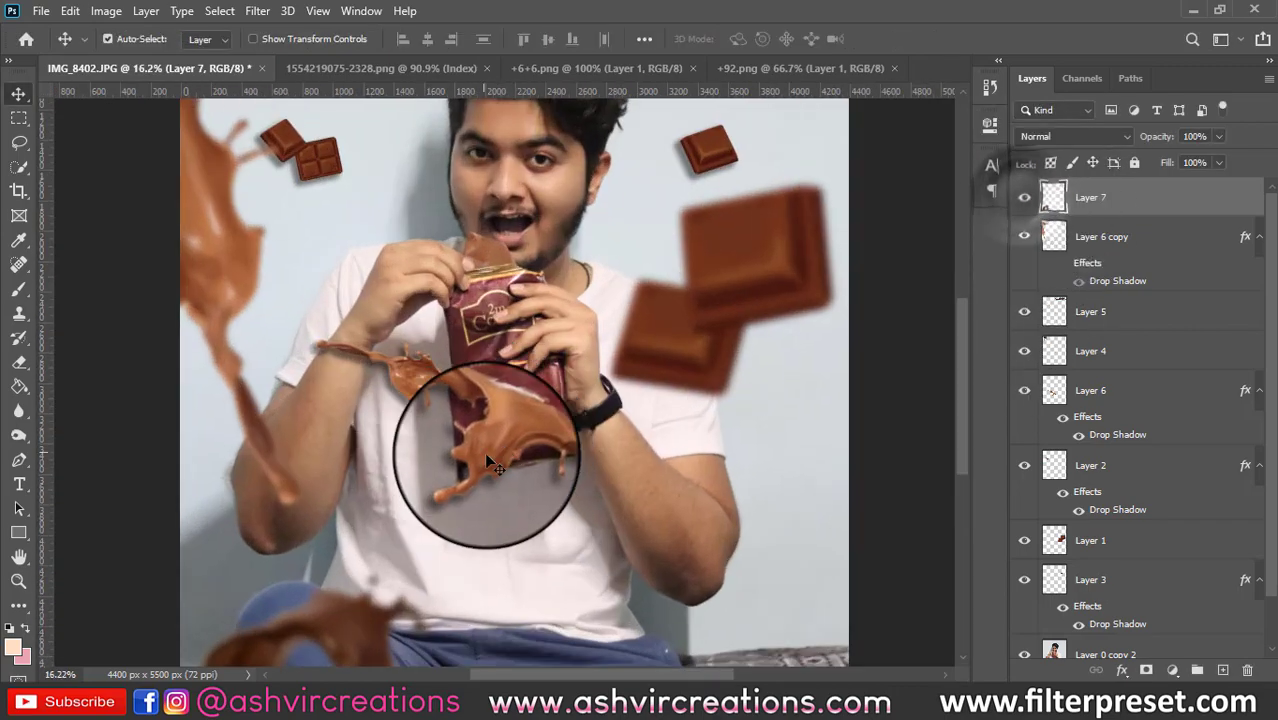
Check the layer effects of the caramel splash over the chocolate wrapper on Layer 6
{"action": "left_click", "coordinate": [1098, 436]}
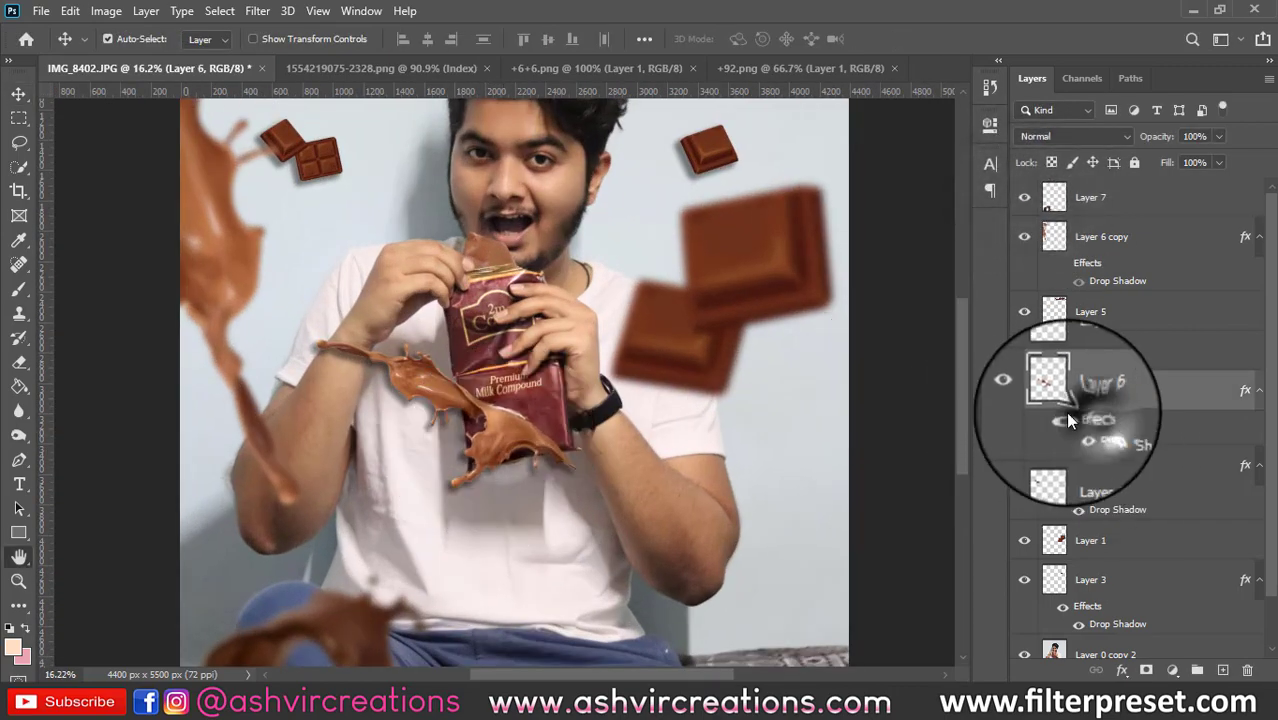
{"action": "double_click", "coordinate": [1067, 419]}
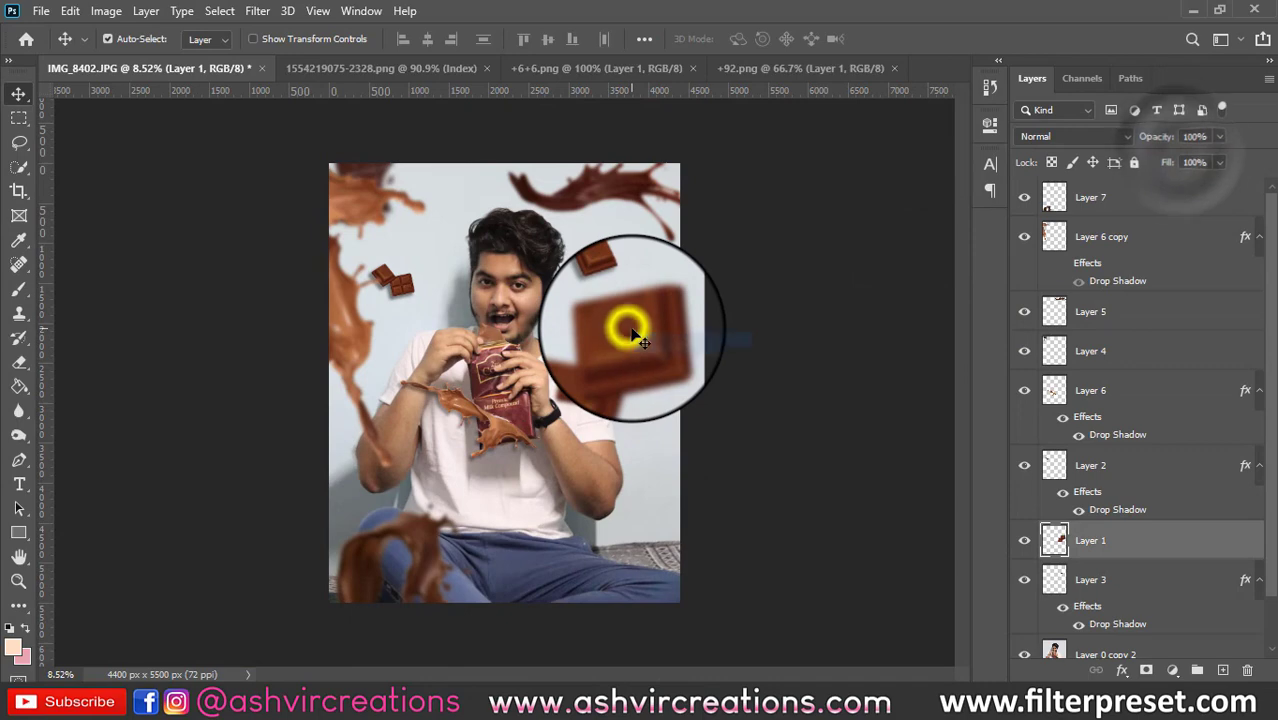
Duplicate the blurred chocolate pieces of Layer 1, then enlarge and rotate the copy and place it at the photo's bottom centre
{"action": "left_click_drag", "start_coordinate": [610, 325], "coordinate": [705, 648]}
{"action": "left_click_drag", "start_coordinate": [745, 634], "coordinate": [768, 608]}
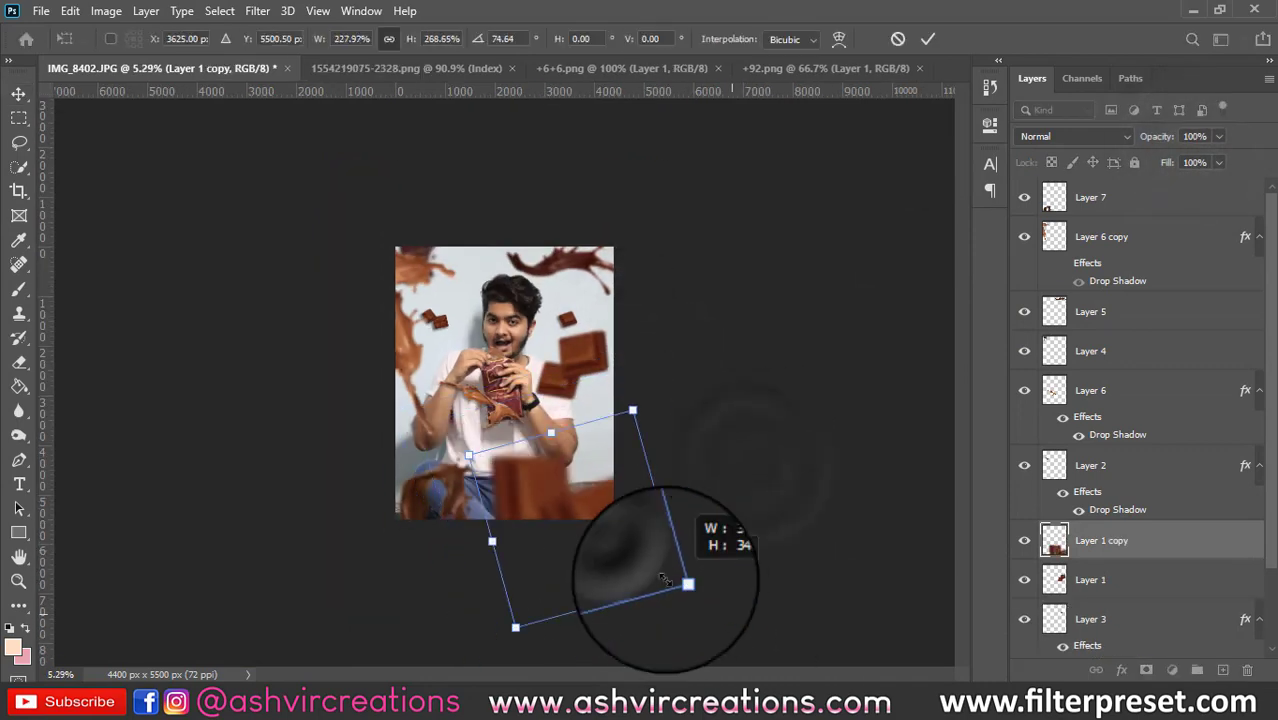
{"action": "left_click_drag", "start_coordinate": [663, 578], "coordinate": [702, 596]}
{"action": "scroll", "coordinate": [691, 388], "scroll_direction": "up", "scroll_amount": 3}
{"action": "left_click_drag", "start_coordinate": [557, 510], "coordinate": [575, 525]}
{"action": "key", "text": "Return"}
{"action": "scroll", "coordinate": [556, 560], "scroll_direction": "up", "scroll_amount": 4}
{"action": "left_click_drag", "start_coordinate": [545, 582], "coordinate": [541, 547]}
{"action": "scroll", "coordinate": [541, 547], "scroll_direction": "down", "scroll_amount": 2}
{"action": "scroll", "coordinate": [543, 545], "scroll_direction": "up", "scroll_amount": 4}
{"action": "scroll", "coordinate": [545, 540], "scroll_direction": "down", "scroll_amount": 3}
{"action": "scroll", "coordinate": [397, 278], "scroll_direction": "up", "scroll_amount": 6}
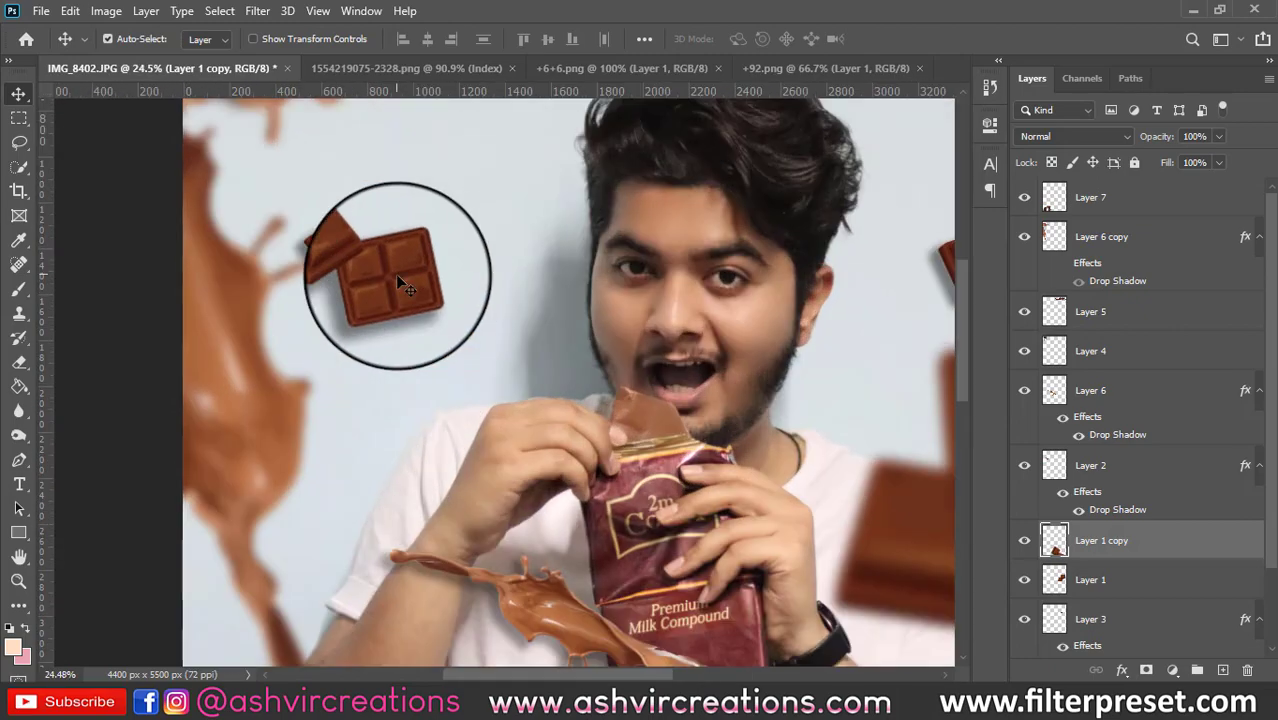
{"action": "left_click", "coordinate": [395, 274]}
{"action": "key", "text": "ctrl+t"}
{"action": "key", "text": "Return"}
Duplicate the blurred caramel splash from the photo's left edge and transform the copy to fill the lower-right corner
{"action": "scroll", "coordinate": [405, 262], "scroll_direction": "down", "scroll_amount": 4}
{"action": "left_click_drag", "start_coordinate": [603, 179], "coordinate": [601, 182]}
{"action": "scroll", "coordinate": [370, 305], "scroll_direction": "down", "scroll_amount": 1}
{"action": "left_click_drag", "start_coordinate": [354, 328], "coordinate": [640, 433]}
{"action": "key", "text": "ctrl+t"}
{"action": "right_click", "coordinate": [664, 518]}
{"action": "left_click", "coordinate": [700, 475]}
{"action": "left_click_drag", "start_coordinate": [776, 285], "coordinate": [768, 412]}
{"action": "key", "text": "Return"}
{"action": "scroll", "coordinate": [673, 462], "scroll_direction": "up", "scroll_amount": 1}
{"action": "left_click_drag", "start_coordinate": [680, 457], "coordinate": [665, 448]}
{"action": "left_click_drag", "start_coordinate": [637, 551], "coordinate": [660, 560]}
{"action": "scroll", "coordinate": [724, 558], "scroll_direction": "down", "scroll_amount": 4}
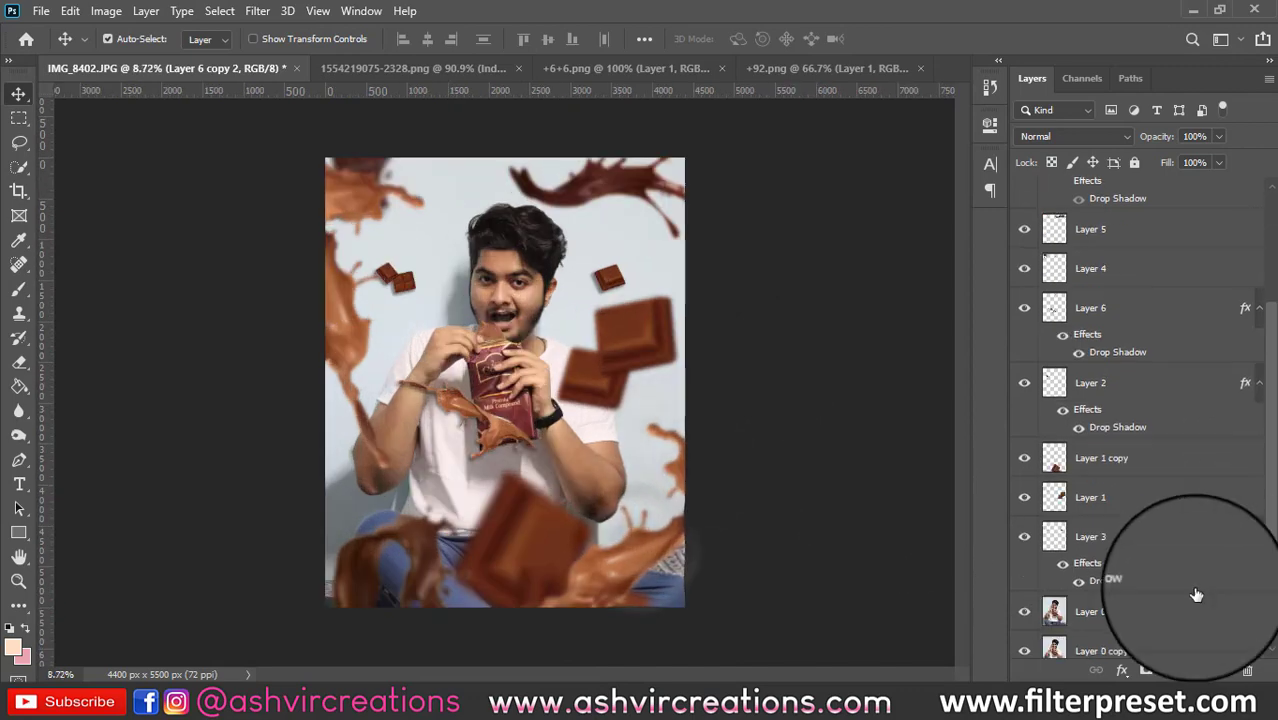
Merge all layers from Layer 7 down to Layer 0 copy 2 into one layer and crop to the canvas bounds
{"action": "left_click", "coordinate": [1140, 195], "text": "shift"}
{"action": "right_click", "coordinate": [1140, 195]}
{"action": "left_click", "coordinate": [925, 555]}
{"action": "left_click", "coordinate": [26, 190]}
{"action": "key", "text": "Return"}
{"action": "key", "text": "v"}
Open the Camera Raw filter for the merged Layer 7
{"action": "left_click", "coordinate": [262, 13]}
{"action": "left_click", "coordinate": [293, 116]}
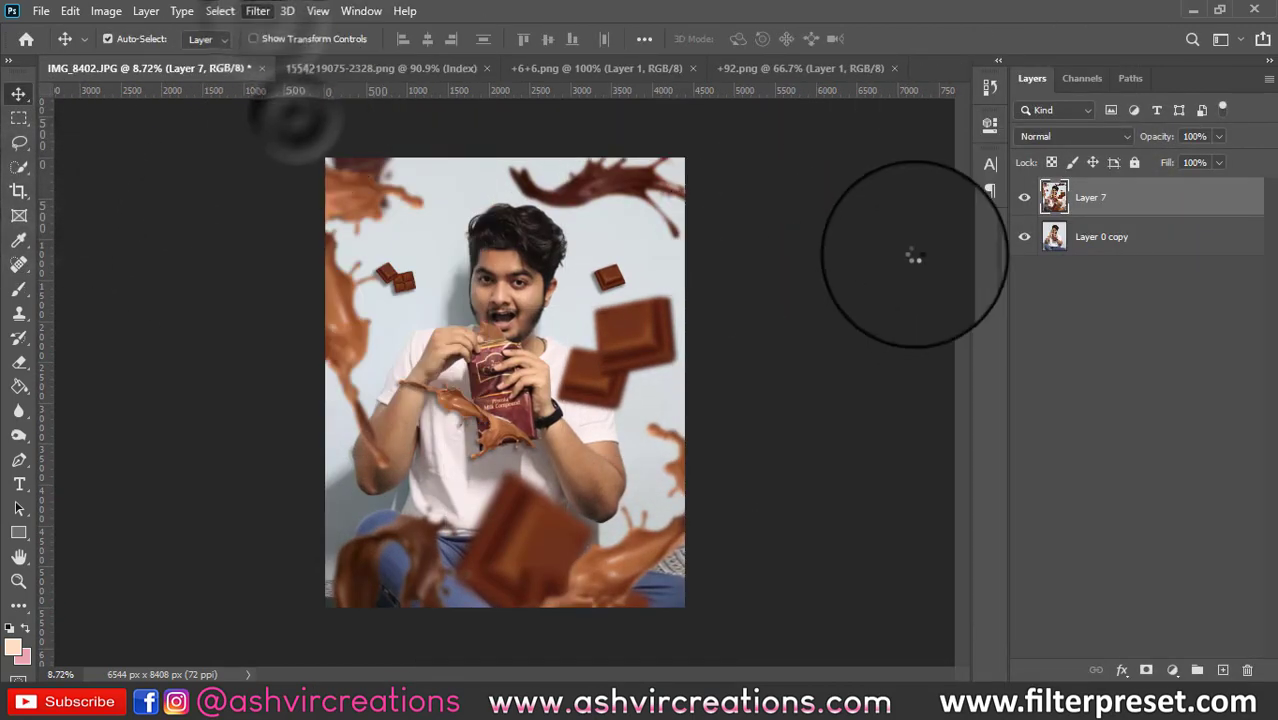
{"action": "key", "text": "shift+ctrl+a"}
Try several FP colour presets on the image, including FP-Teal Orange Tone AVC 2020
{"action": "scroll", "coordinate": [1200, 450], "scroll_direction": "down", "scroll_amount": 10}
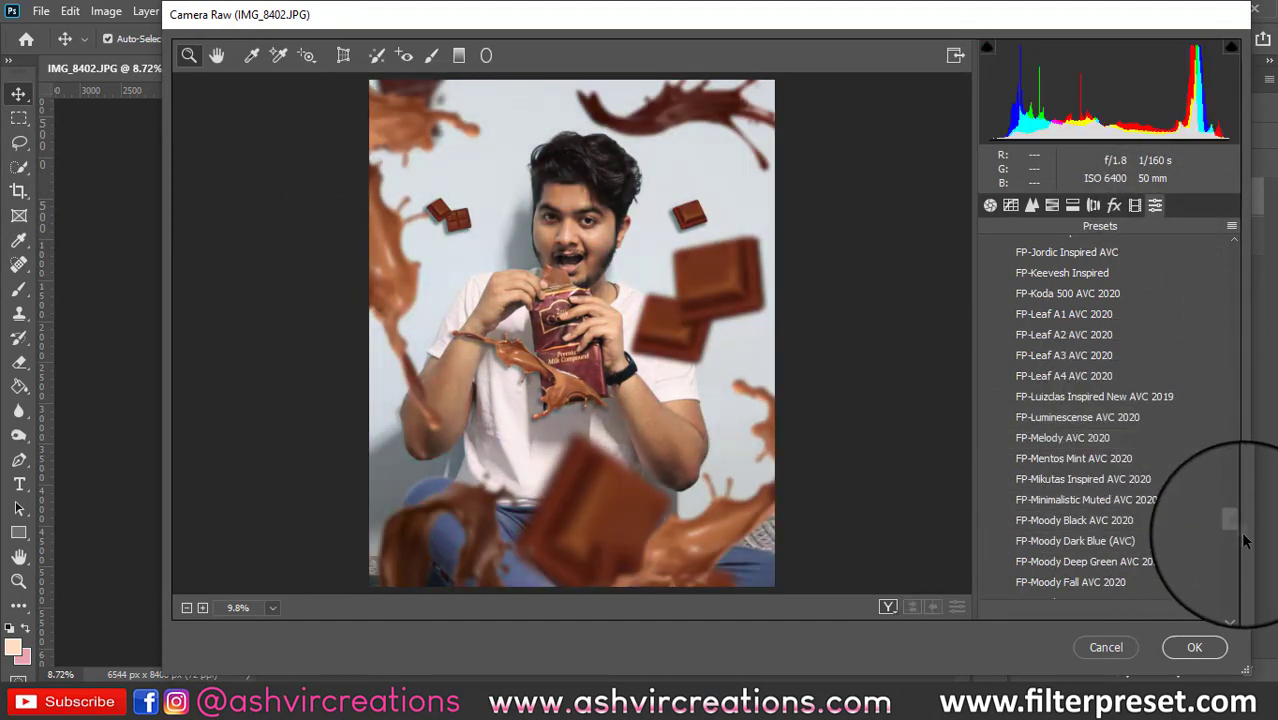
{"action": "scroll", "coordinate": [1236, 531], "scroll_direction": "down", "scroll_amount": 5}
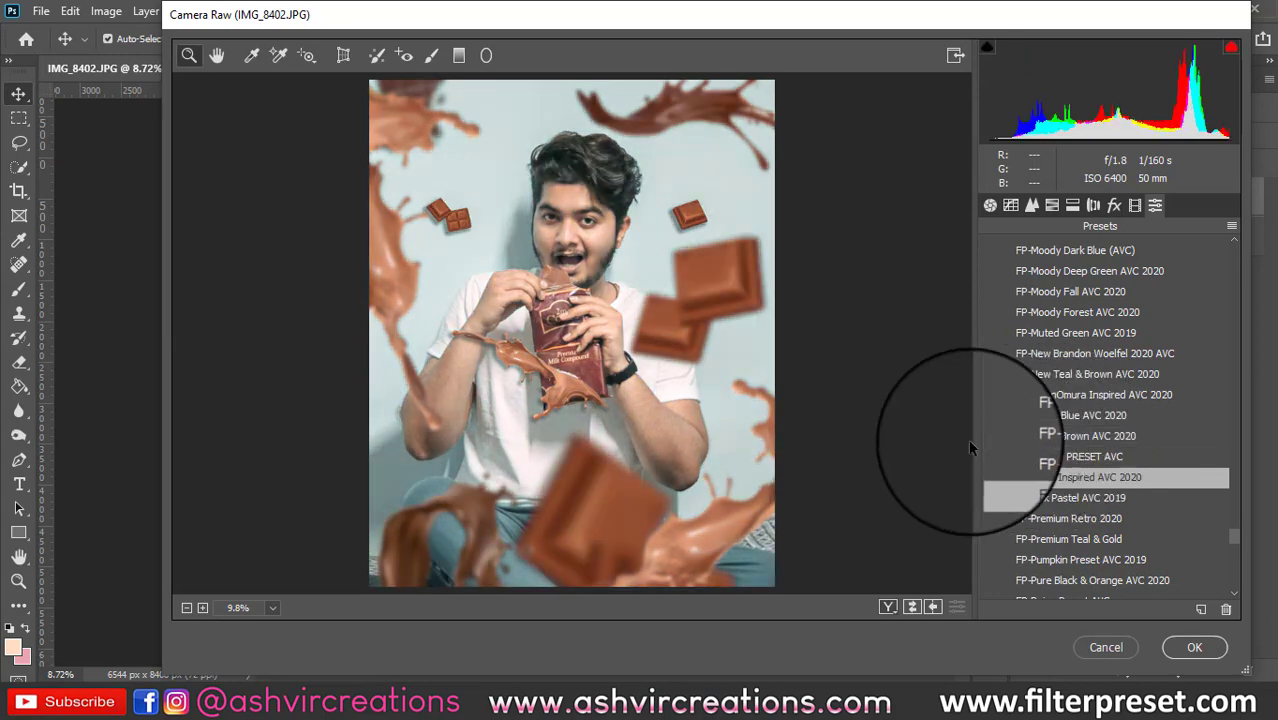
{"action": "left_click", "coordinate": [1049, 439]}
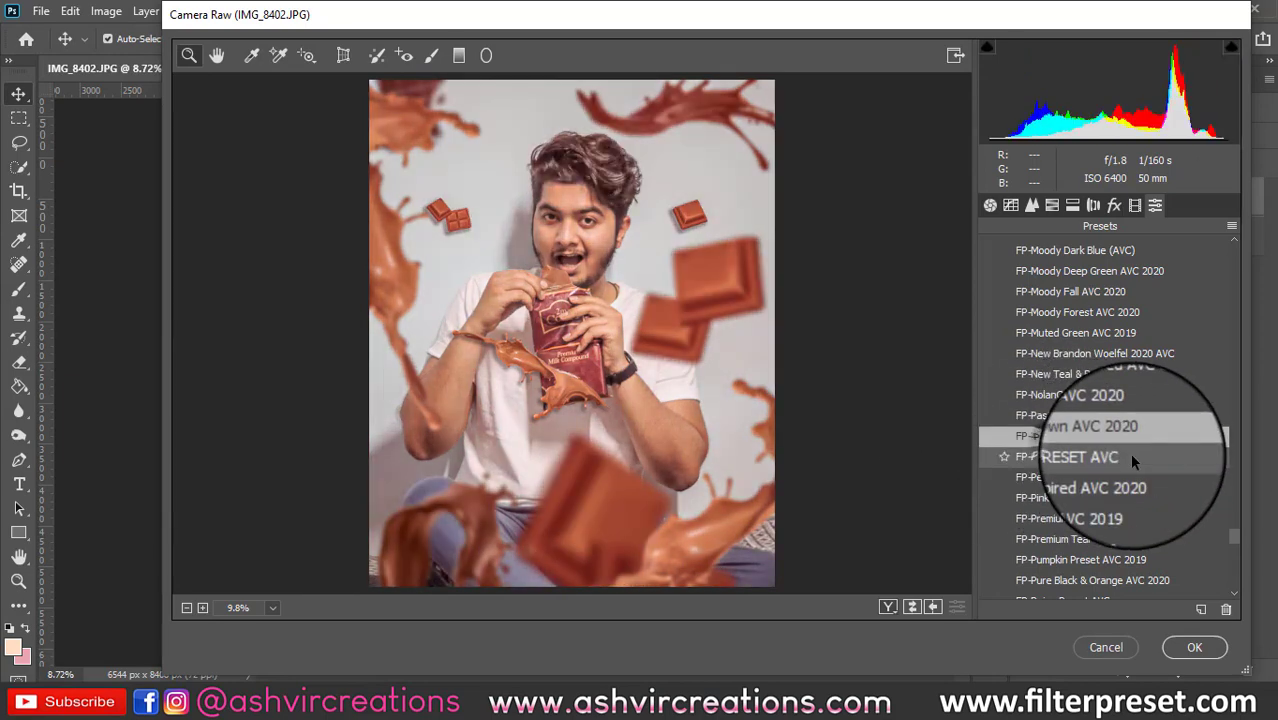
{"action": "scroll", "coordinate": [1097, 488], "scroll_direction": "down", "scroll_amount": 2}
{"action": "scroll", "coordinate": [1080, 505], "scroll_direction": "down", "scroll_amount": 6}
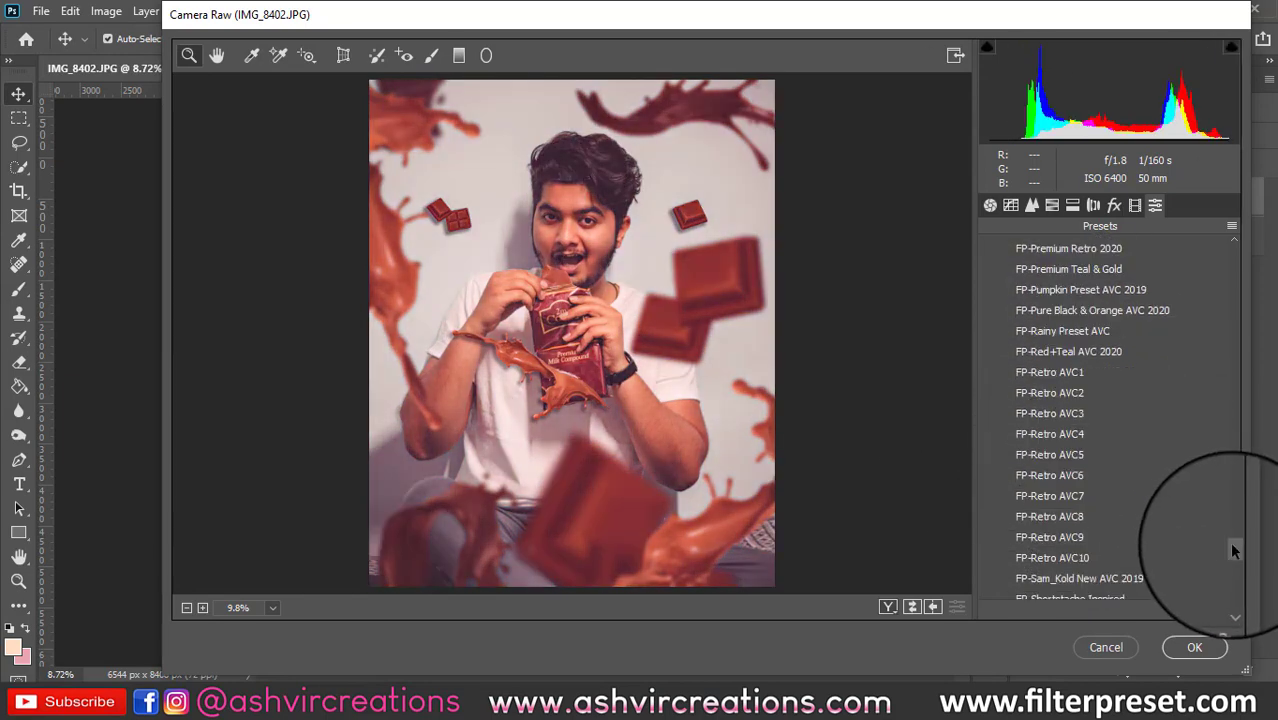
{"action": "scroll", "coordinate": [1235, 556], "scroll_direction": "down", "scroll_amount": 4}
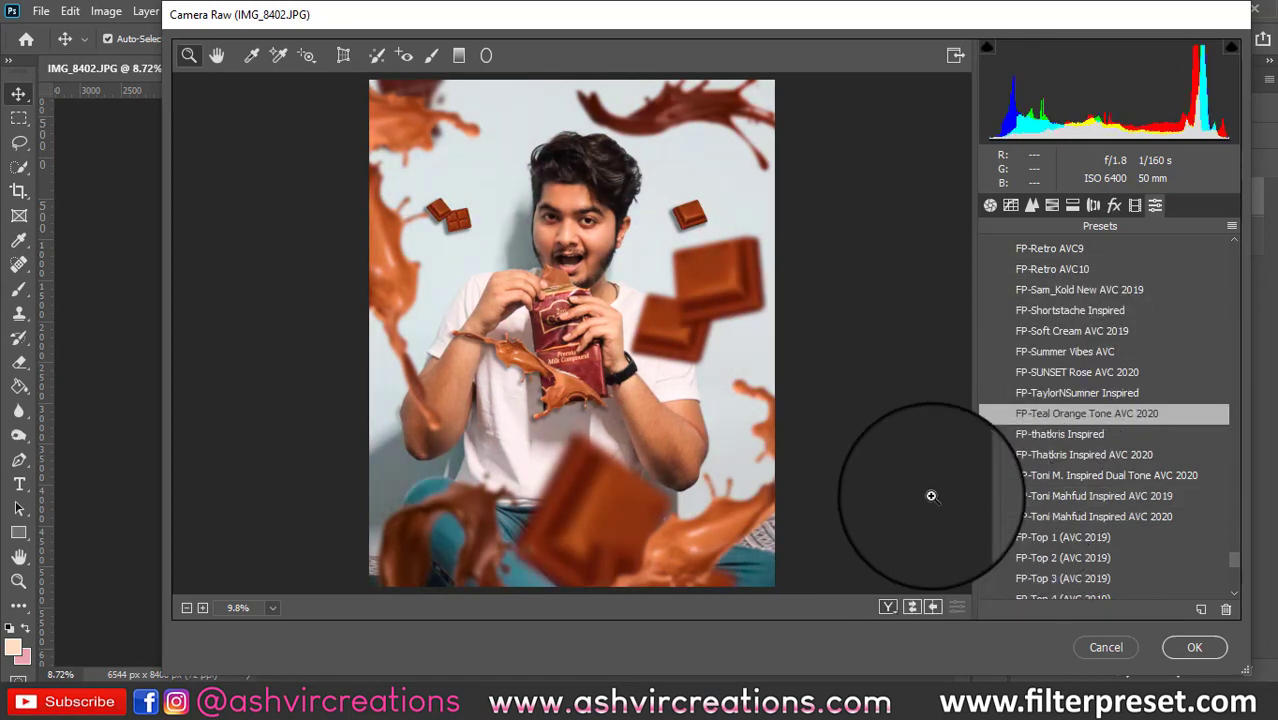
{"action": "scroll", "coordinate": [1234, 570], "scroll_direction": "down", "scroll_amount": 6}
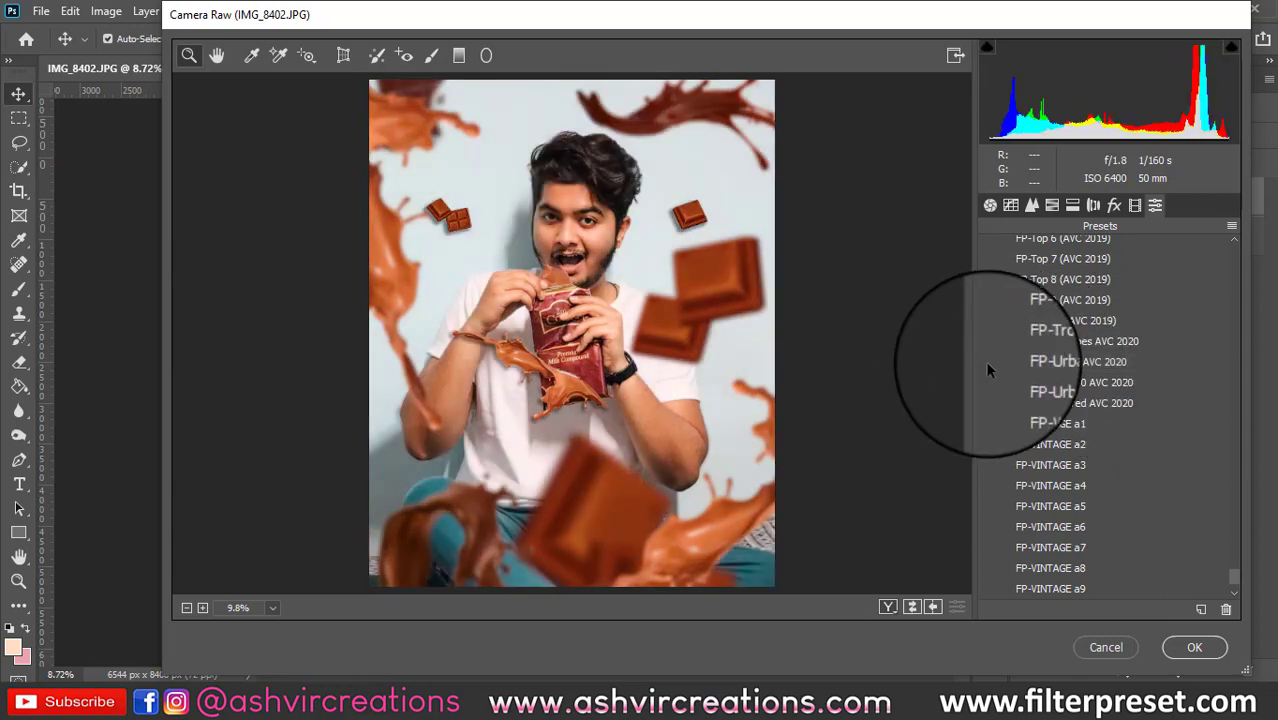
Apply the FP-Urban Blue AVC 2020 preset and set the Oranges saturation to 0 in the HSL adjustments
{"action": "left_click", "coordinate": [1045, 363]}
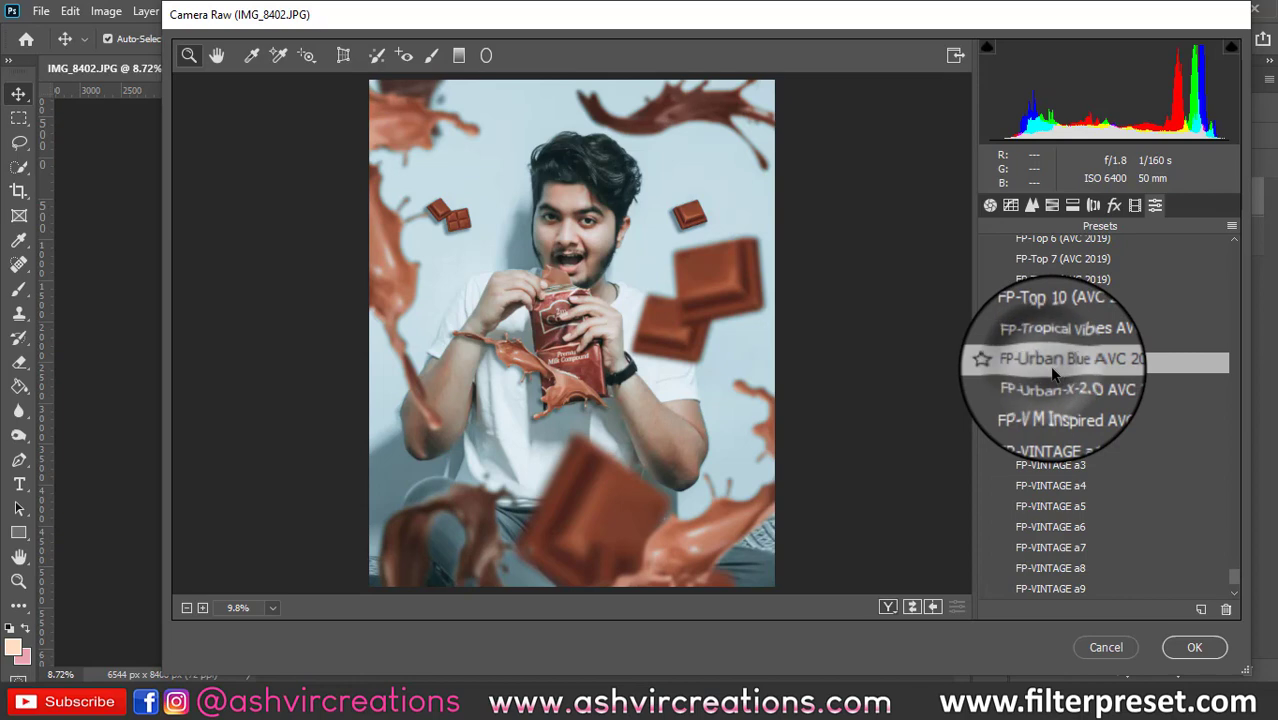
{"action": "left_click", "coordinate": [1056, 206]}
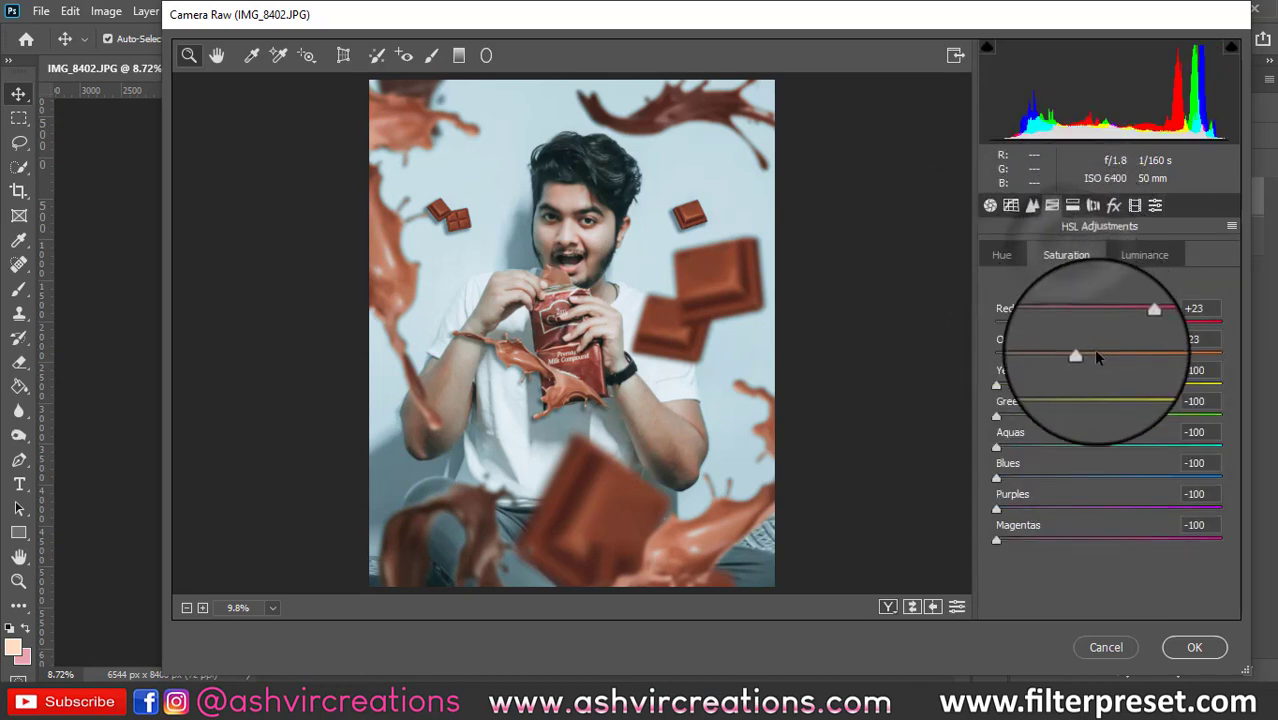
{"action": "left_click_drag", "start_coordinate": [1082, 353], "coordinate": [1106, 364]}
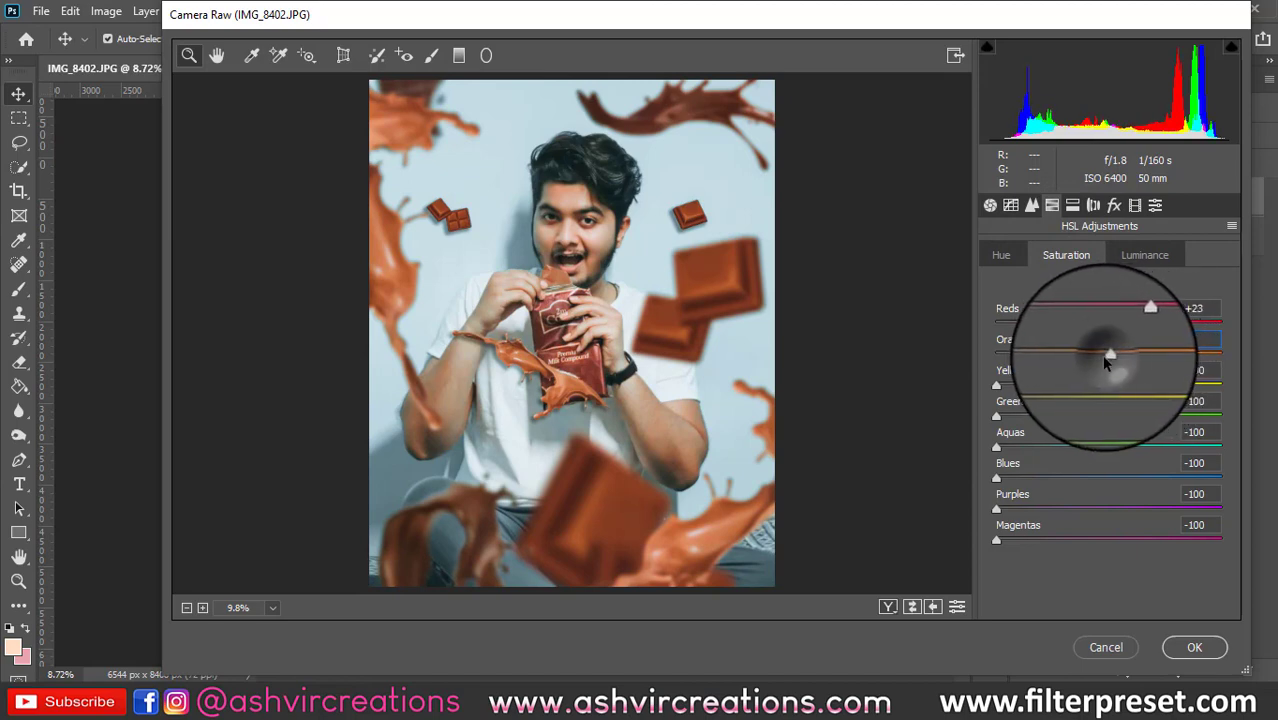
{"action": "scroll", "coordinate": [626, 302], "scroll_direction": "down", "scroll_amount": 2}
{"action": "left_click", "coordinate": [621, 300]}
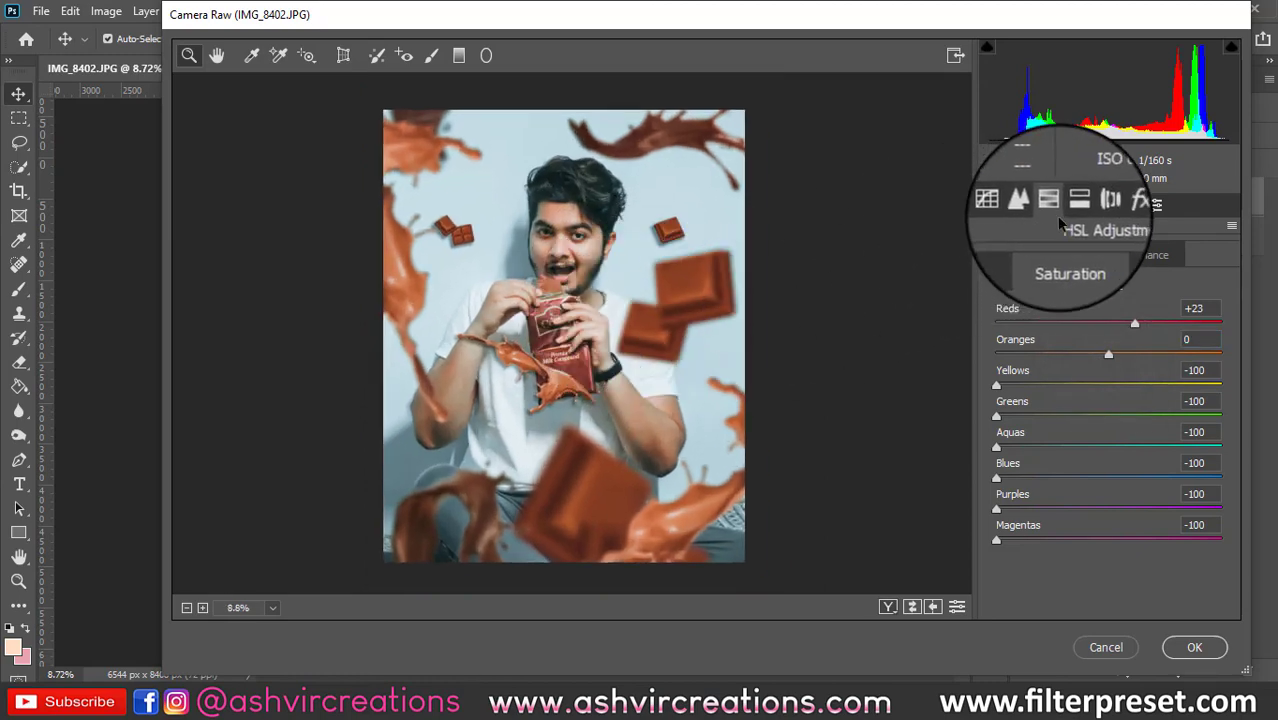
Reset the Post Crop Vignetting amount to 0 and apply the Camera Raw adjustments to Layer 7
{"action": "left_click", "coordinate": [1114, 205]}
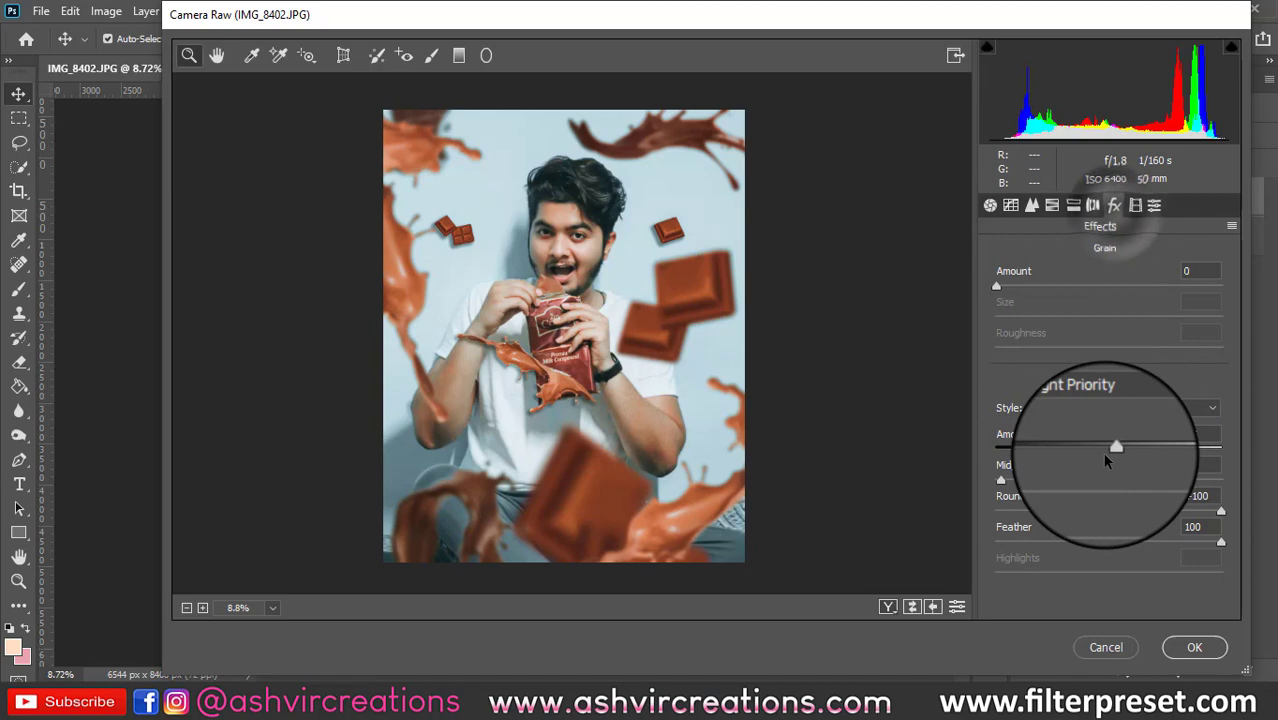
{"action": "left_click_drag", "start_coordinate": [1116, 447], "coordinate": [1086, 451]}
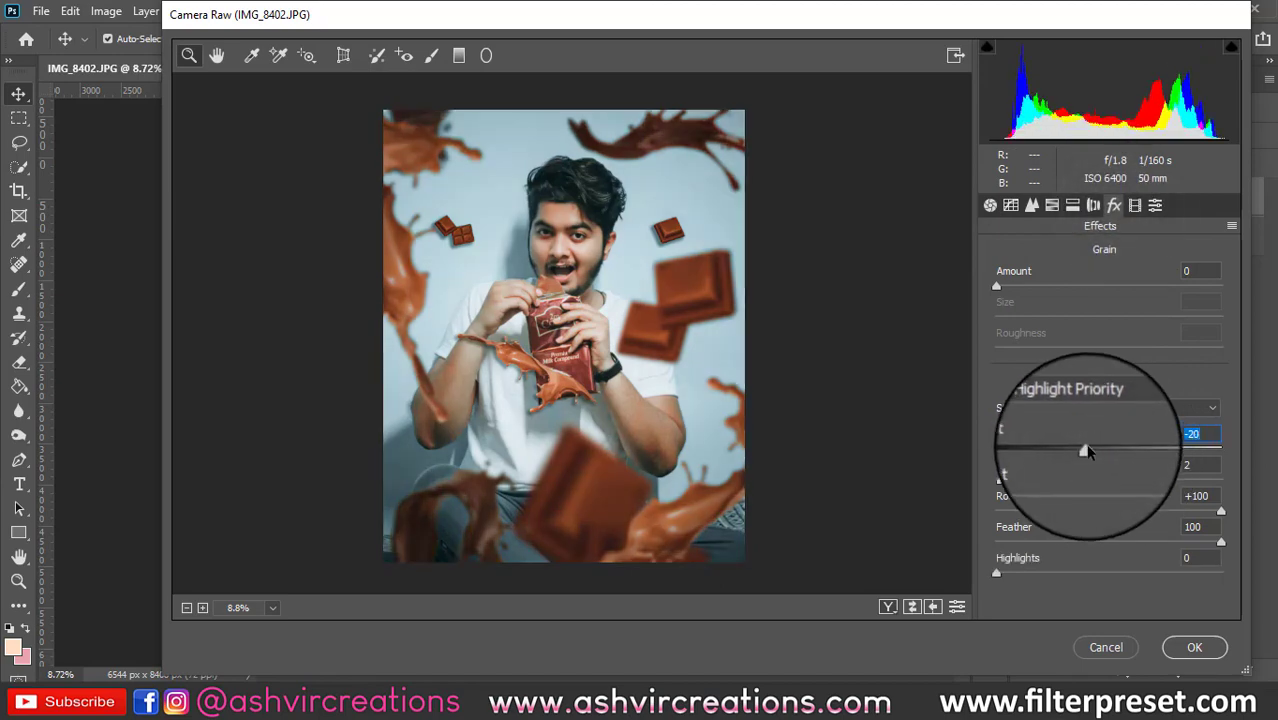
{"action": "double_click", "coordinate": [1088, 451]}
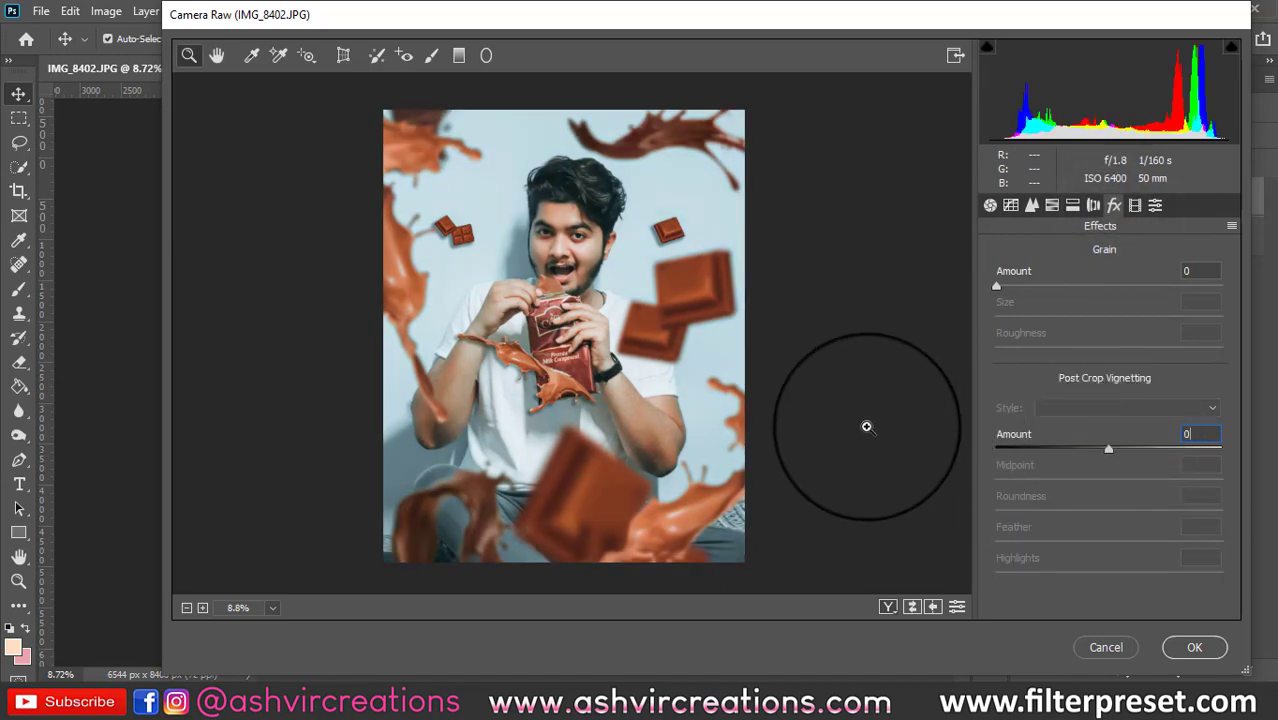
{"action": "left_click", "coordinate": [1195, 648]}
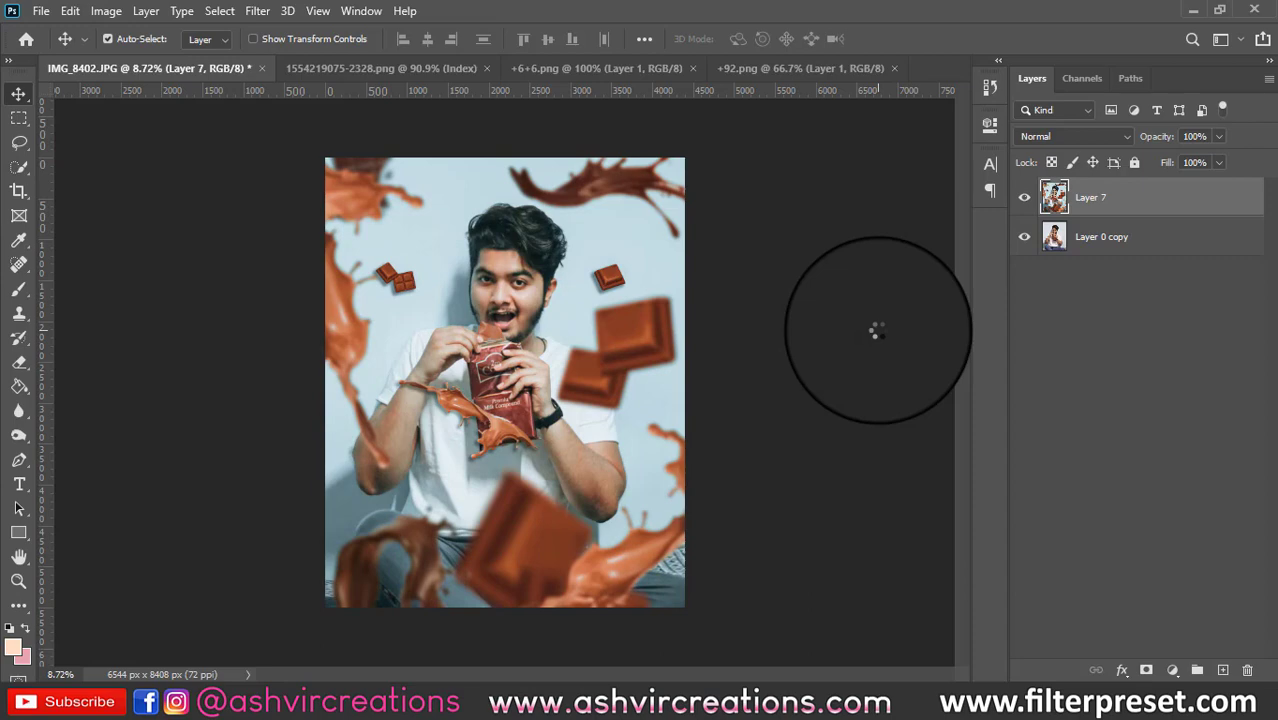
Compare the finished composite with the original photo by toggling the visibility of Layer 7
{"action": "scroll", "coordinate": [887, 233], "scroll_direction": "up", "scroll_amount": 1}
{"action": "left_click", "coordinate": [1024, 197]}
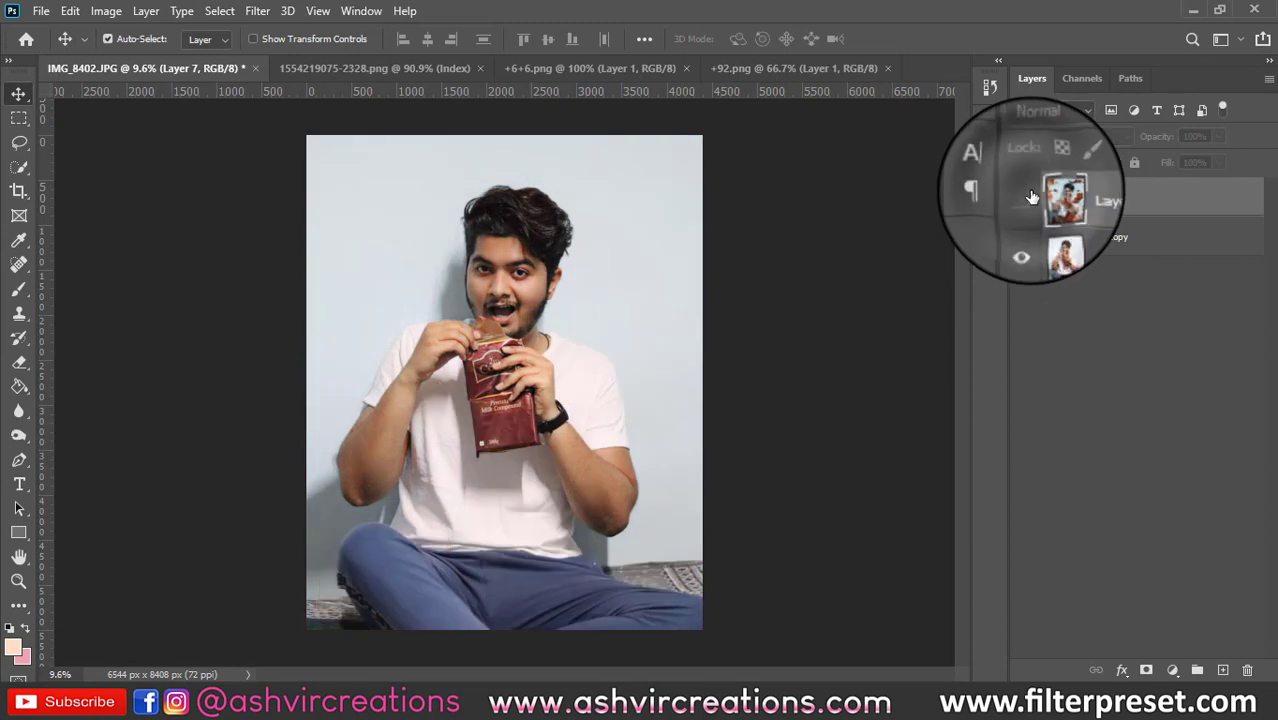
{"action": "left_click", "coordinate": [1024, 197]}
{"action": "scroll", "coordinate": [884, 262], "scroll_direction": "down", "scroll_amount": 1}
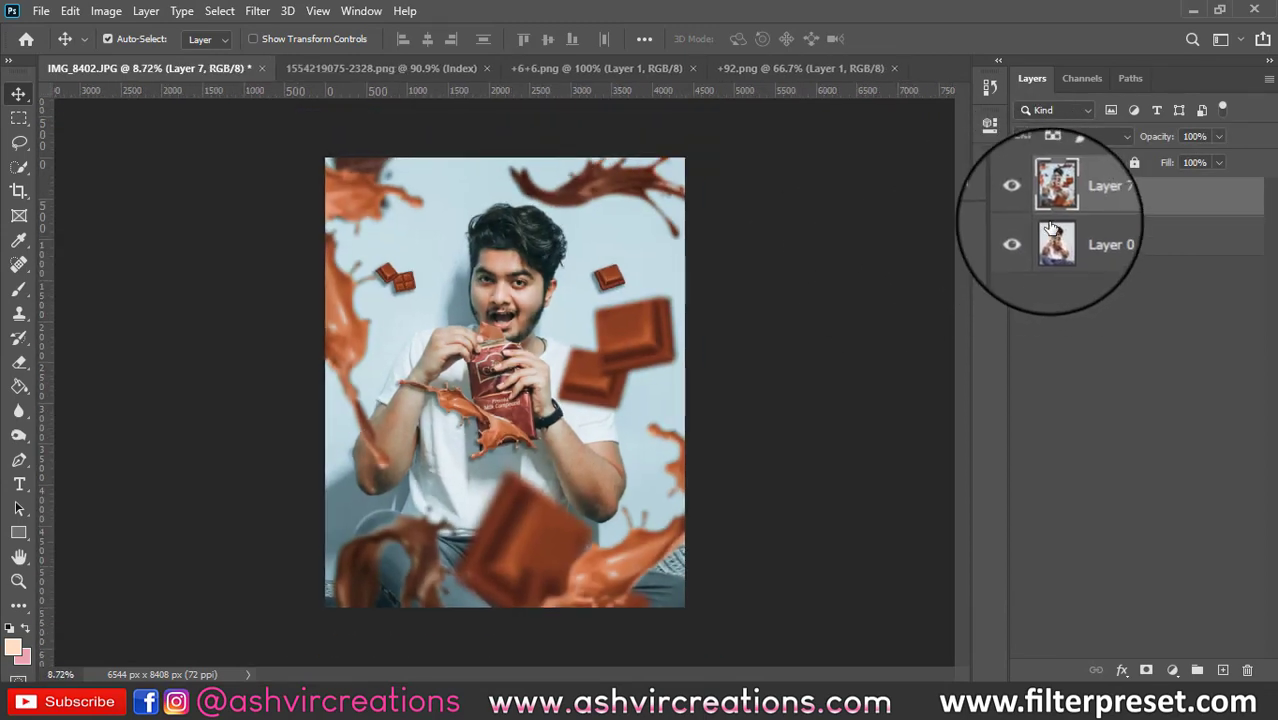
{"action": "left_click", "coordinate": [1024, 197]}
{"action": "left_click", "coordinate": [1024, 197]}
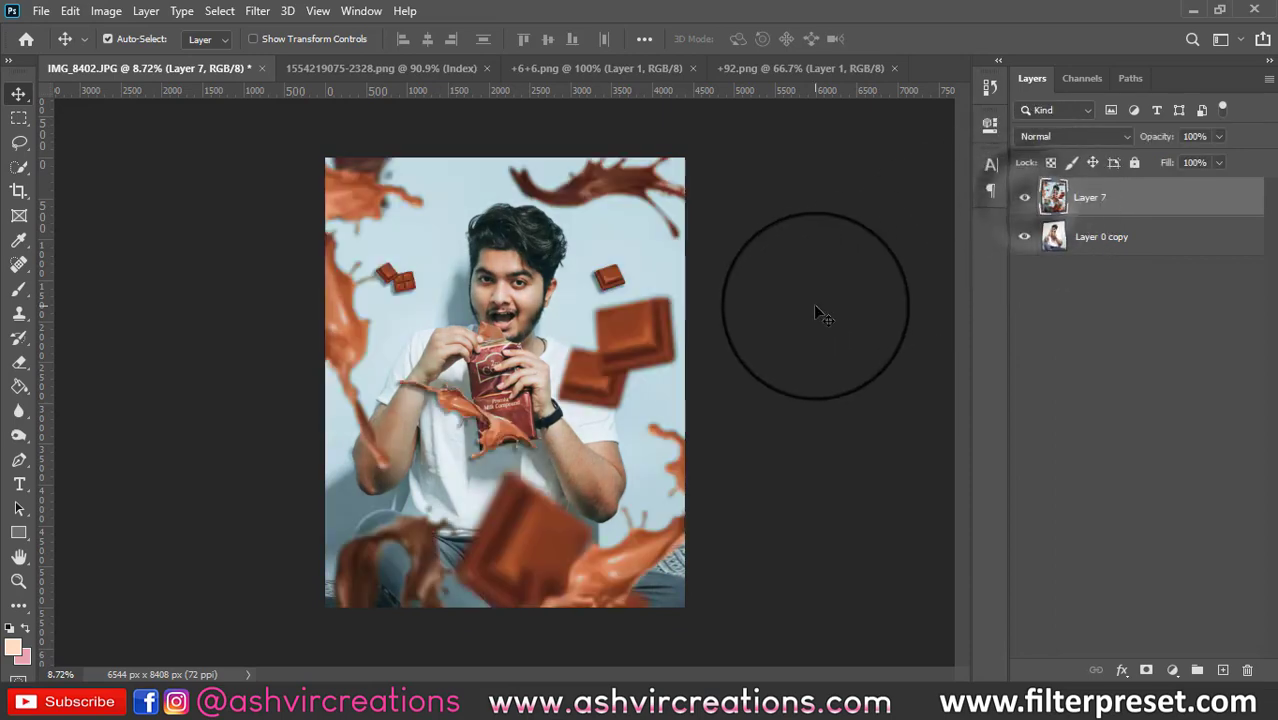
{"action": "scroll", "coordinate": [815, 308], "scroll_direction": "up", "scroll_amount": 1}
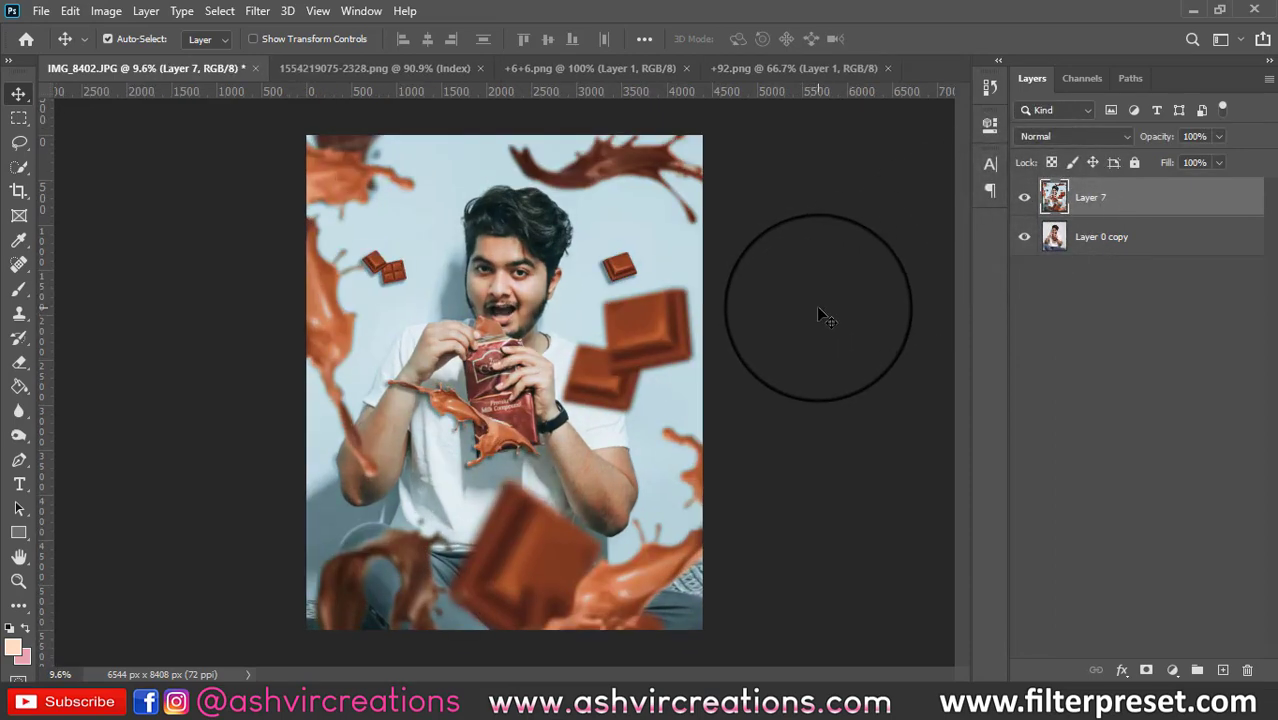
{"action": "left_click", "coordinate": [1024, 197]}
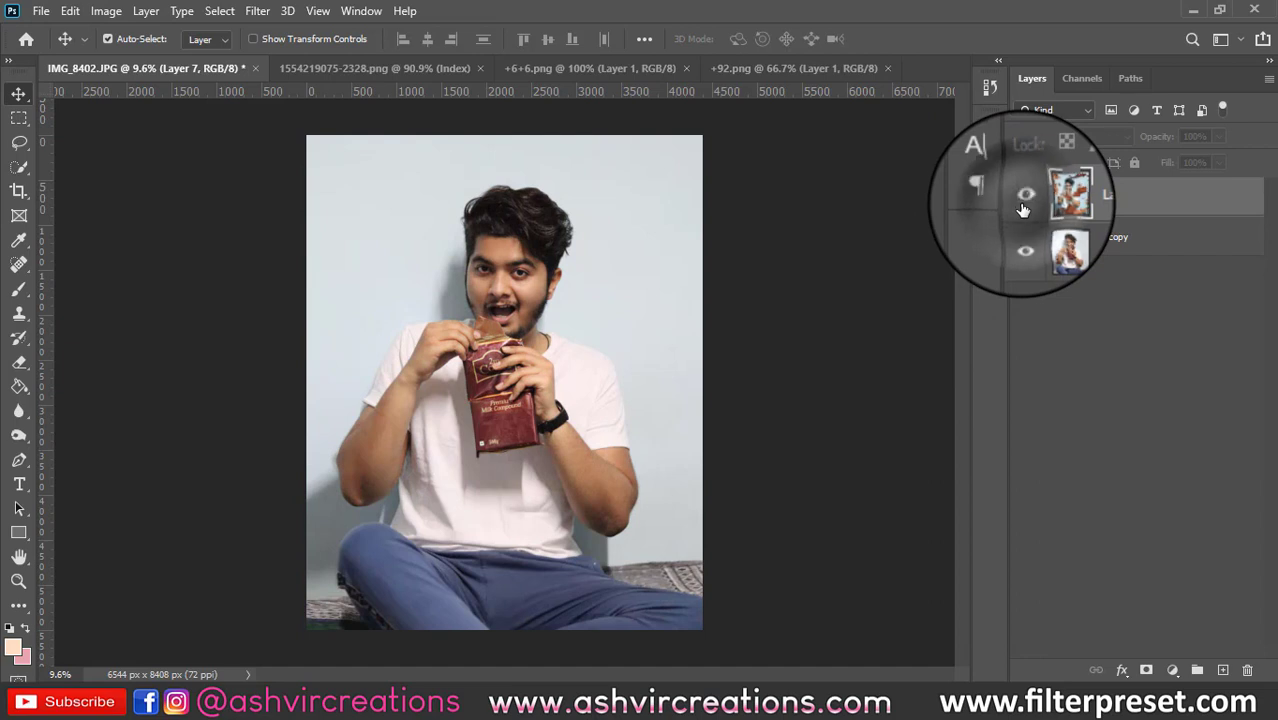
{"action": "left_click", "coordinate": [1024, 197]}
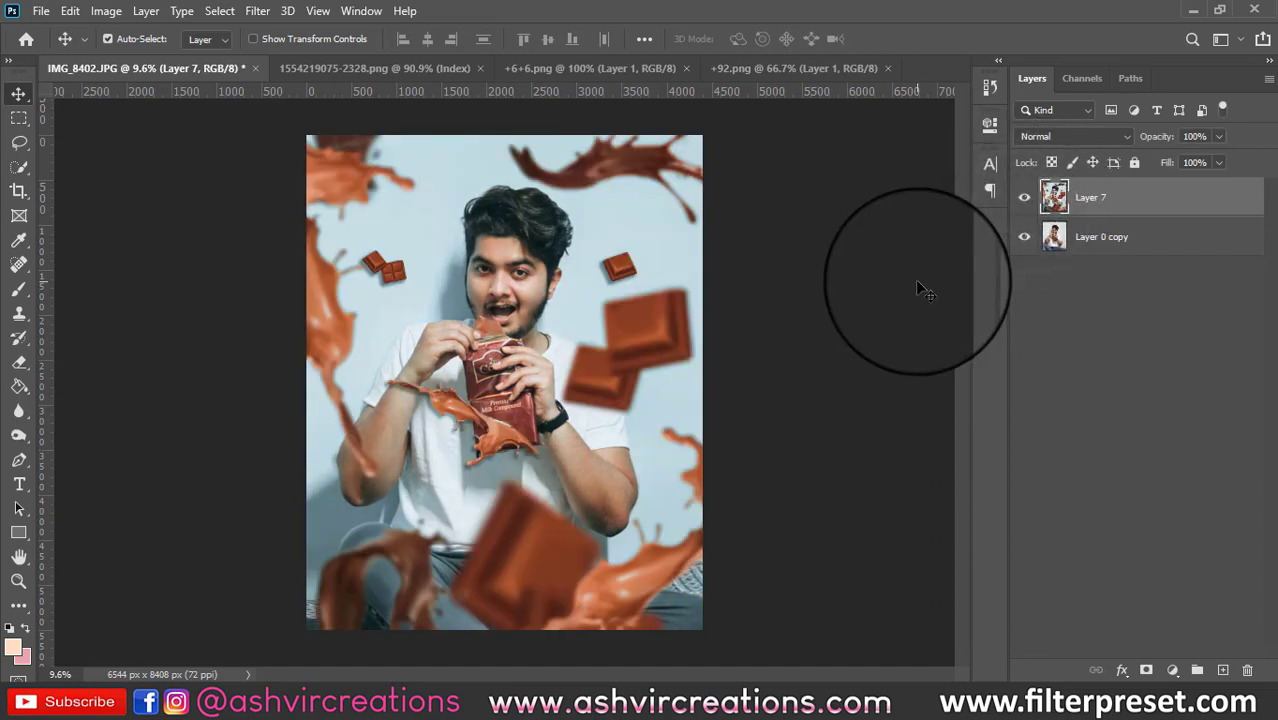
{"action": "key", "text": "ctrl+plus"}
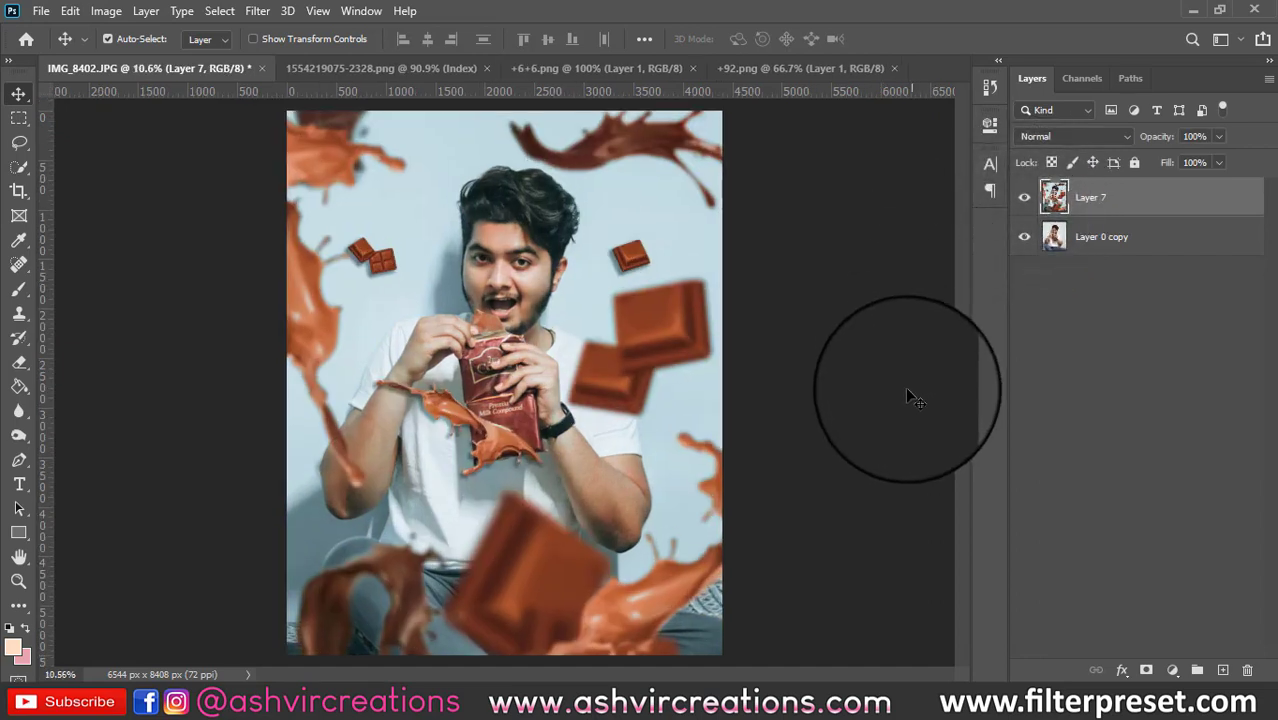